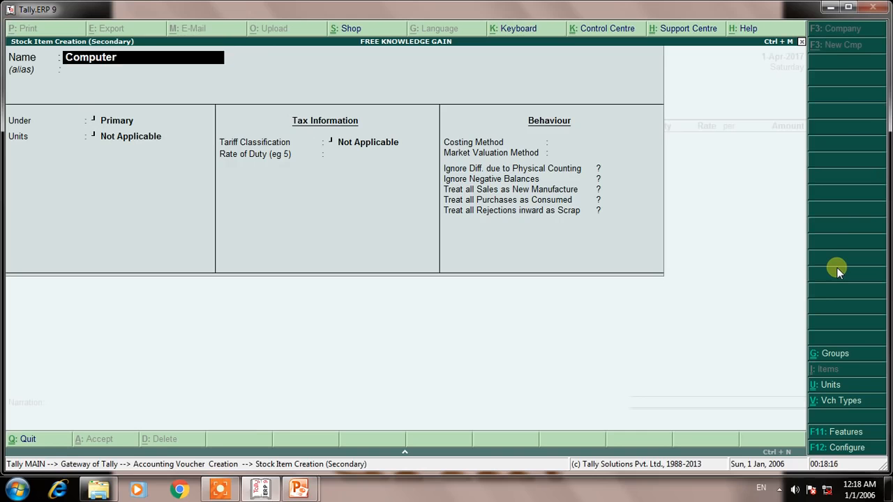
Step: Create a stock group named Pcs and assign the Computer item to it
key("Return")
key("alt+c")
type("Pcs")
key("Return")
key("Return")
key("Return")
key("Return")
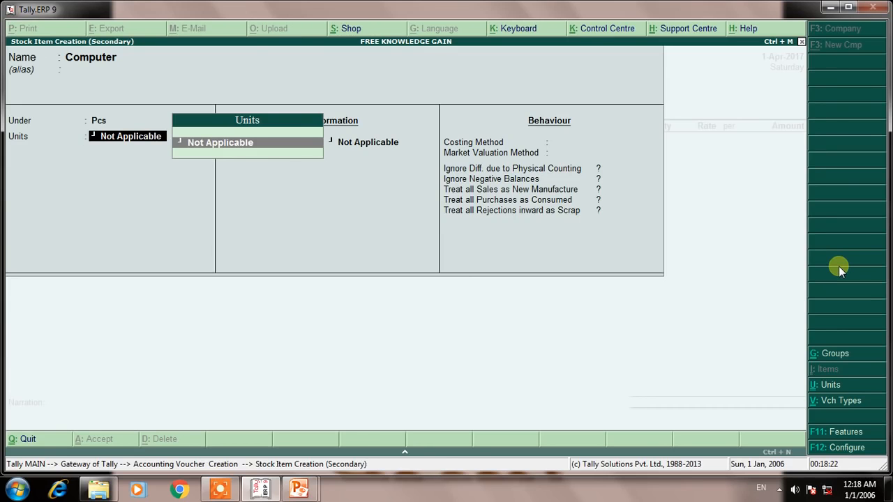
Step: Set the Computer stock item's parent group back to Primary
key("BackSpace")
key("Up")
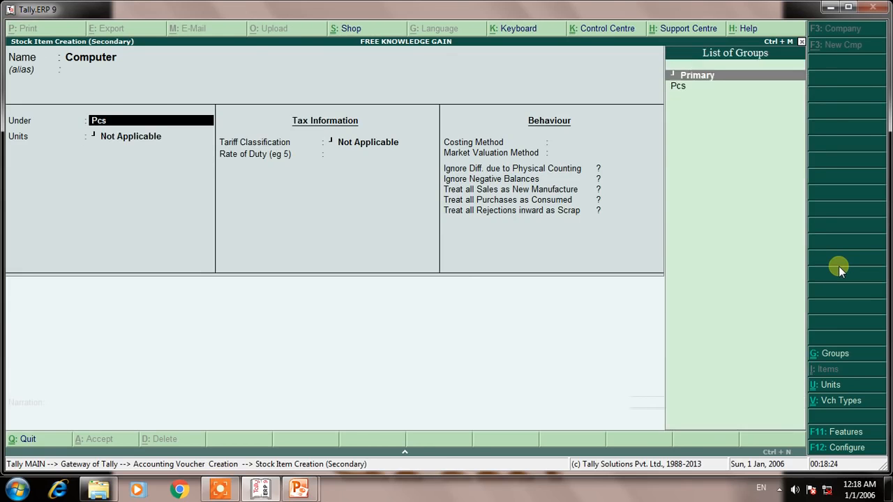
key("Return")
Step: Create a simple unit with the symbol pcs for the Computer item and save the stock item
key("alt+c")
type("pcs")
key("Return")
key("Return")
key("Return")
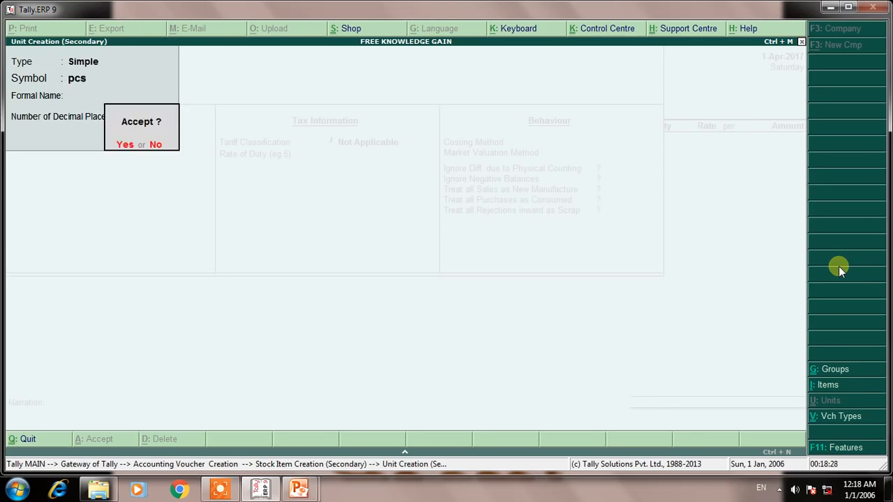
key("Return")
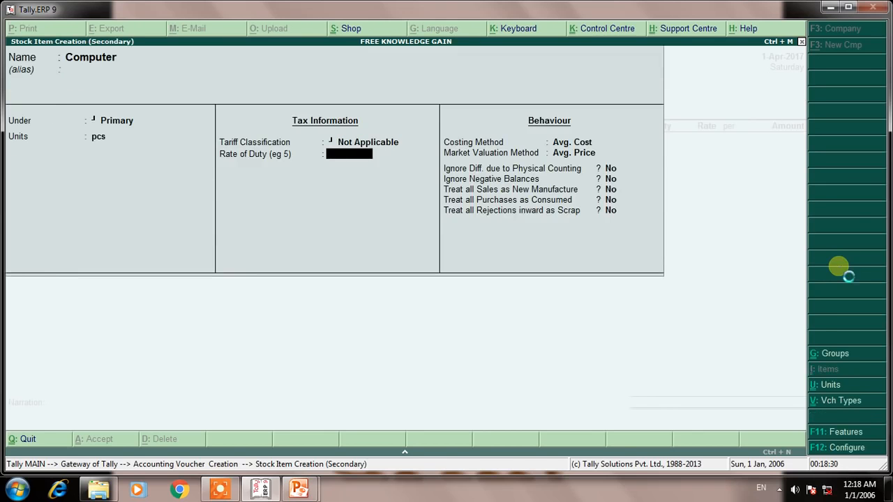
key("ctrl+a")
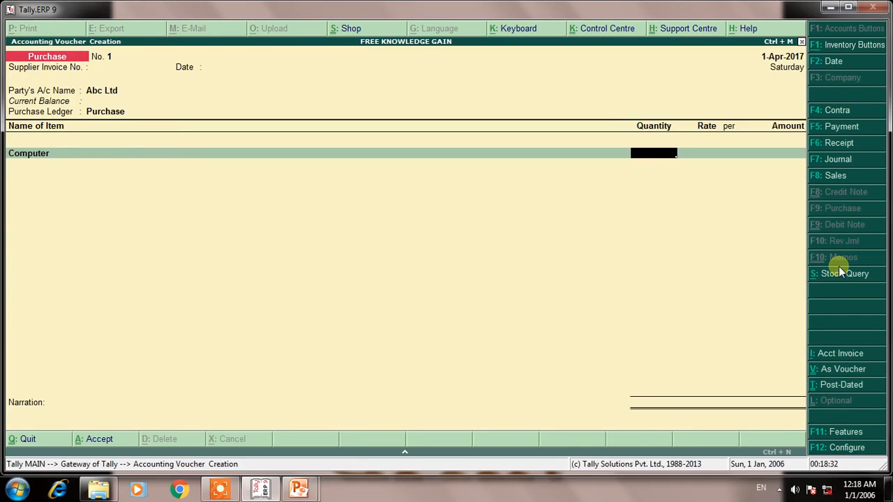
Step: Enter a quantity of 5 pcs at a rate of 20,000 for Computer and finish the purchase voucher's item list
type("5")
key("Return")
type("20000")
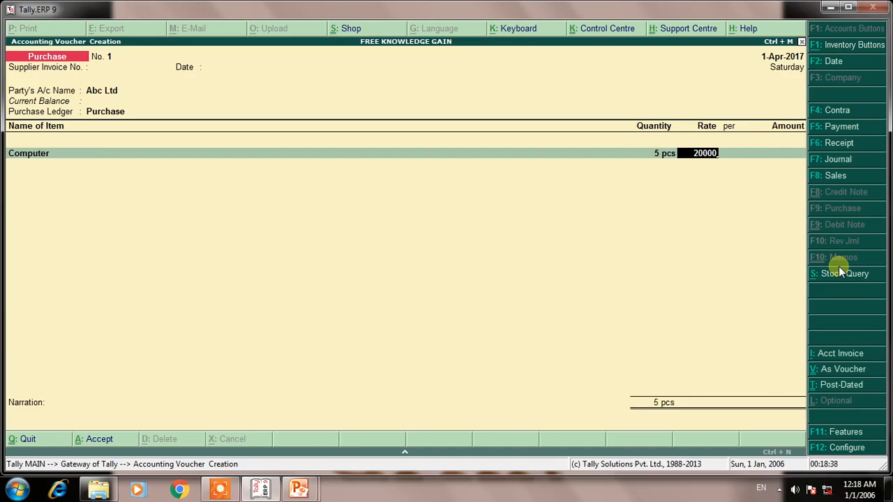
key("Return")
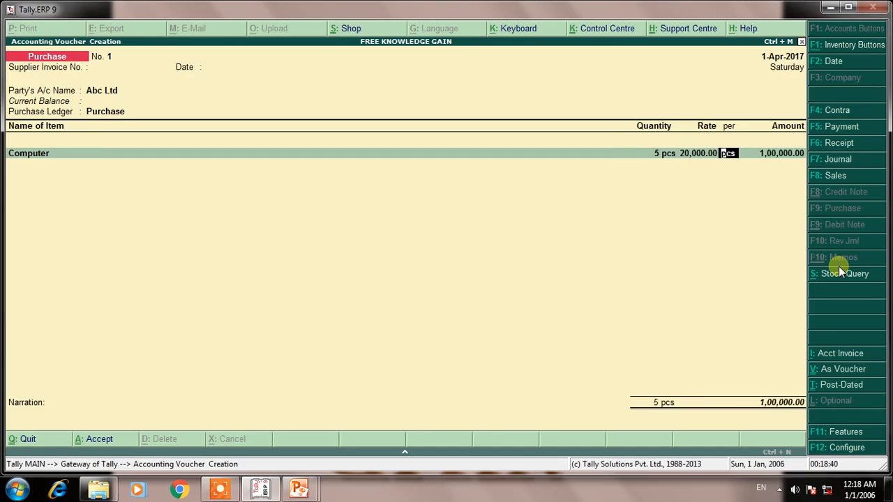
key("Return")
key("Return")
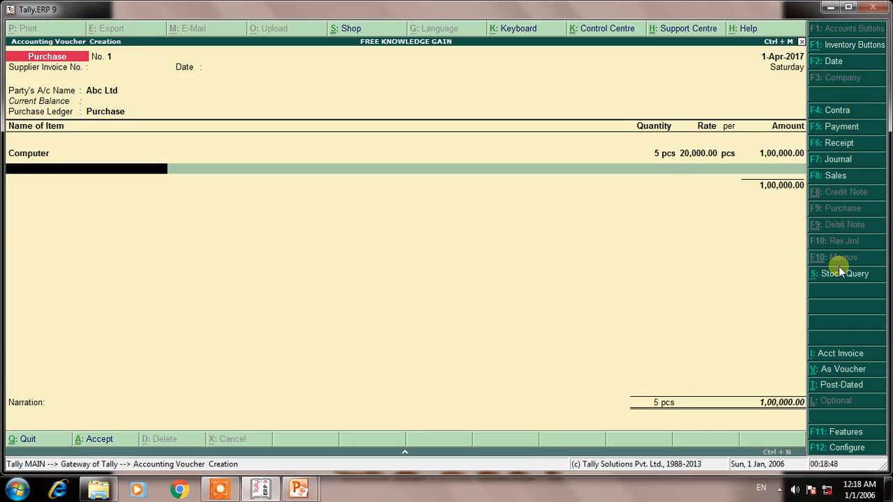
key("Return")
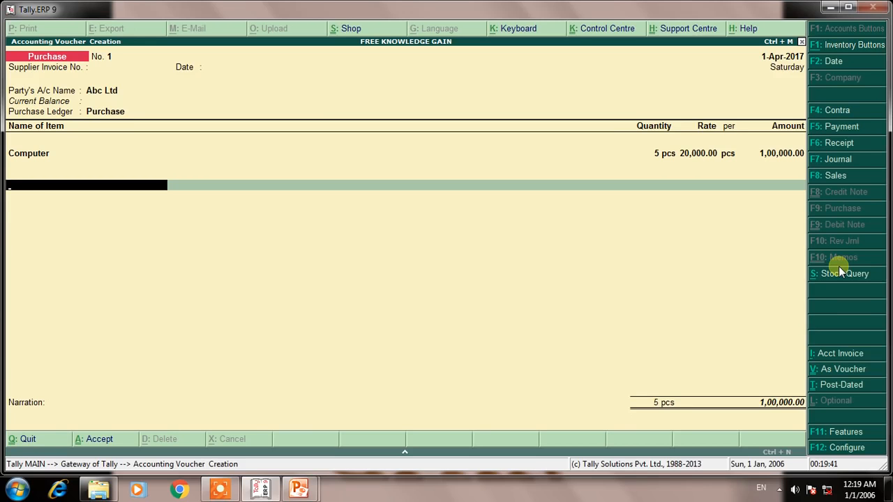
Step: Create a ledger named Input SGST under Duties & Taxes with duty type Others and add it to the purchase voucher
key("alt+c")
type("Input")
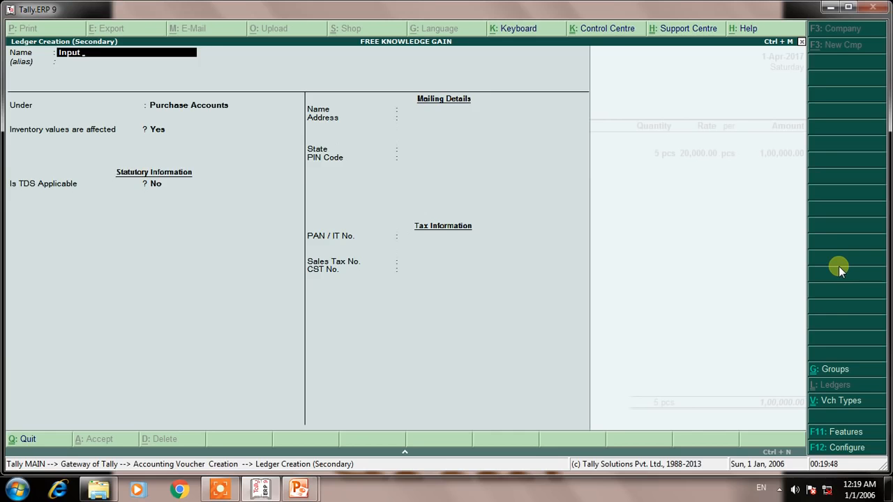
type(" SGST")
key("Return")
key("Return")
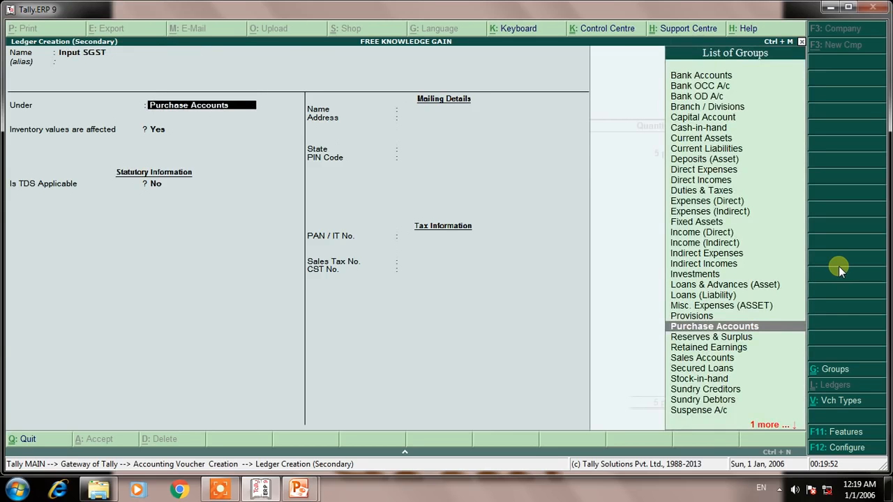
type("dut")
key("Return")
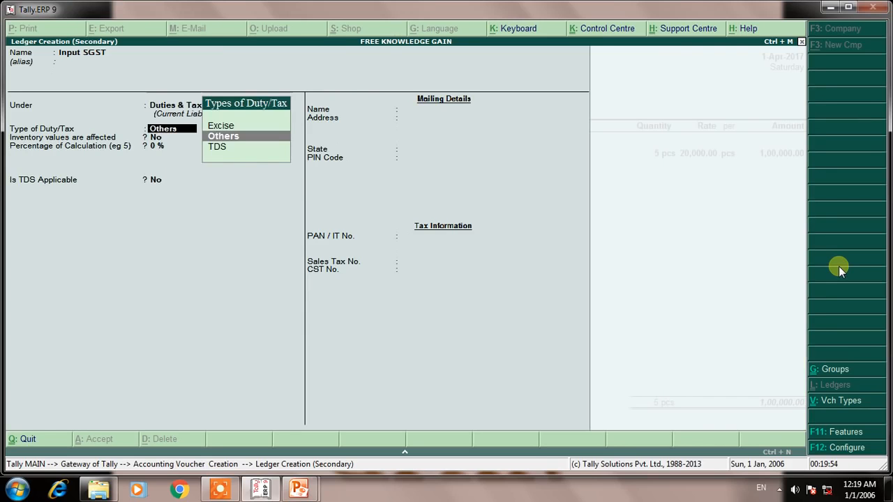
key("Return")
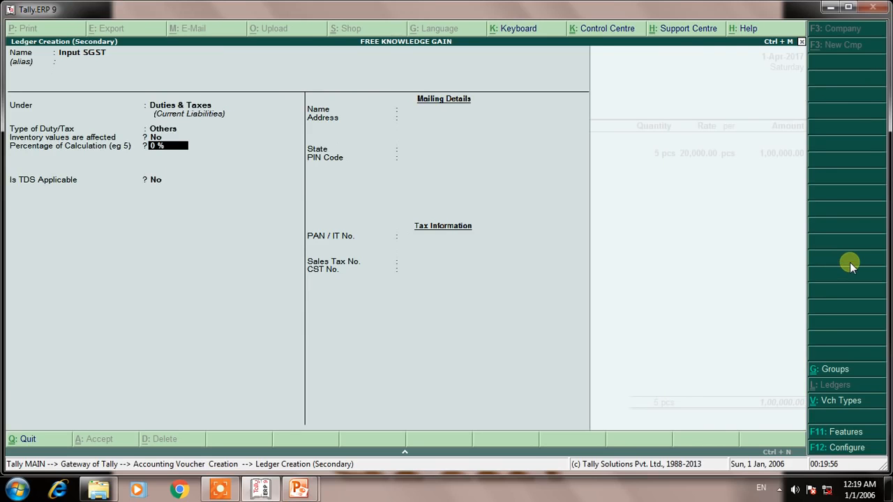
key("ctrl+a")
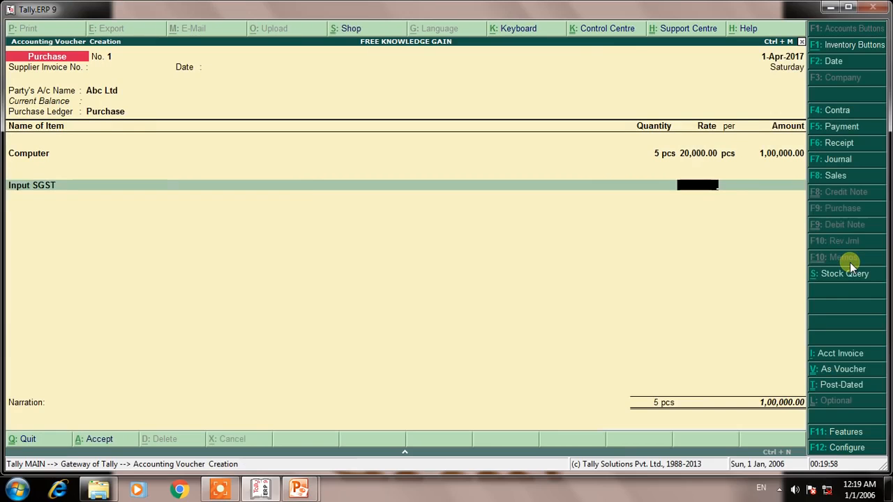
Step: Set the Input SGST amount in the purchase voucher to 10,000, leaving its rate blank
key("Return")
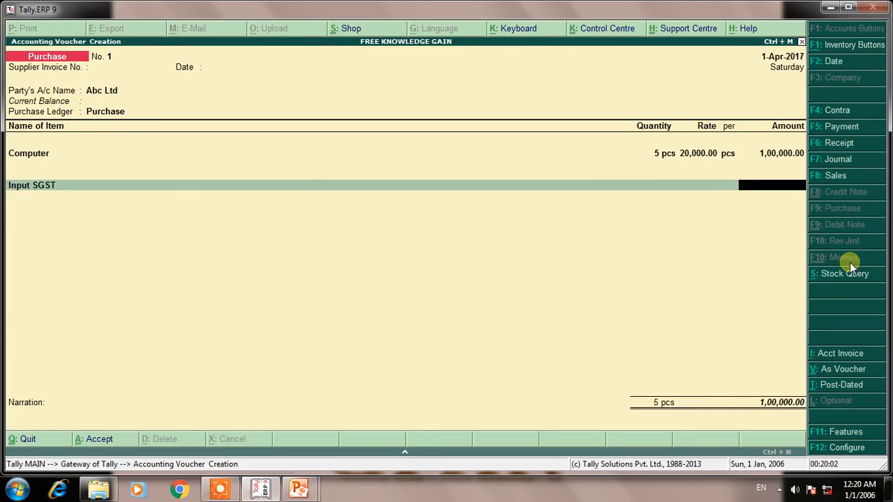
type("10000")
key("Return")
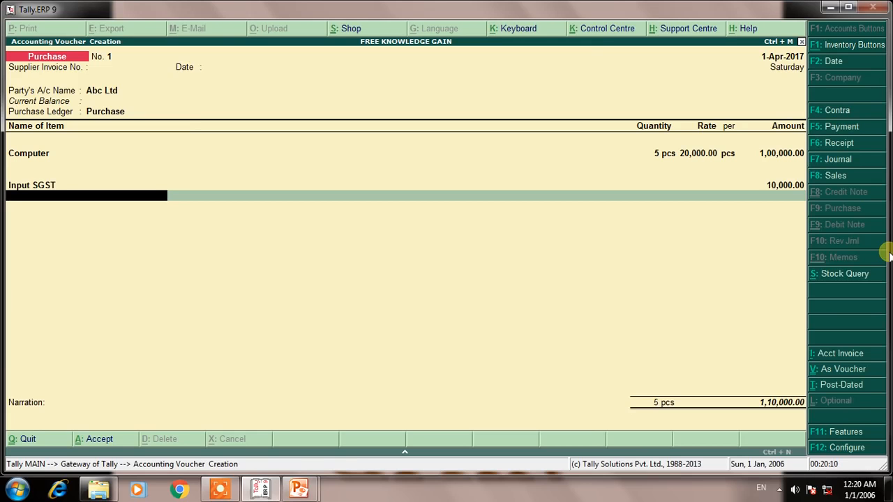
Step: Create a ledger named INPUT CGST under Duties & Taxes with duty type Others and add it to the purchase voucher
key("alt+c")
type("INPUT")
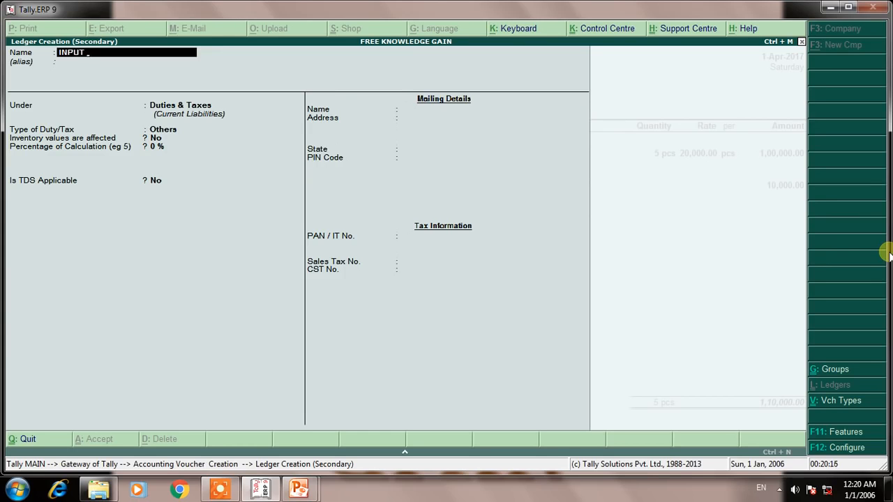
key("BackSpace")
key("BackSpace")
key("BackSpace")
key("BackSpace")
type("NPUT CGST")
key("Return")
key("Return")
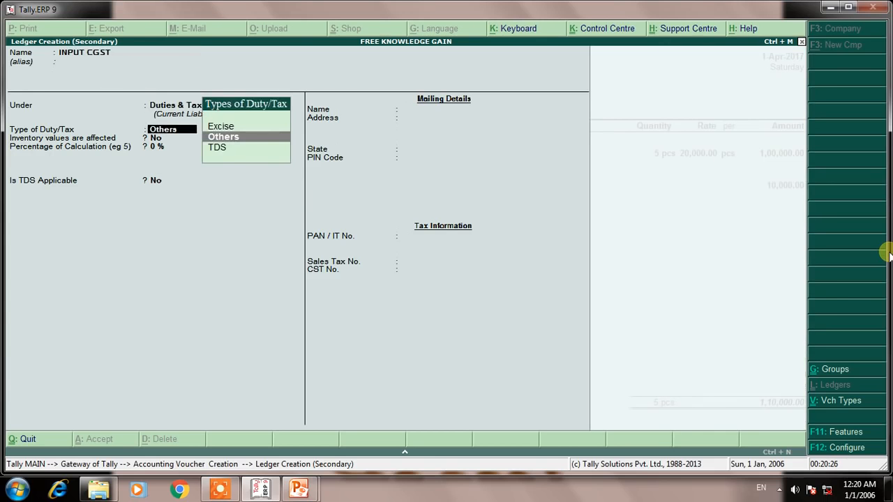
key("Return")
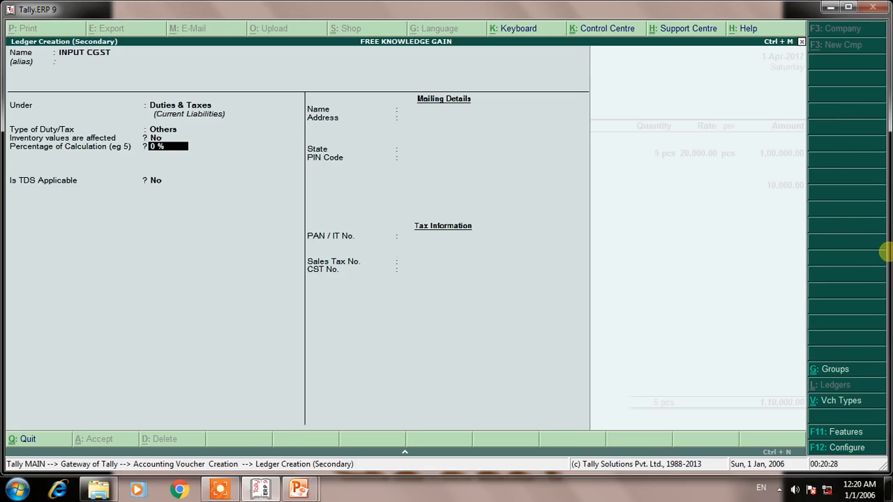
key("ctrl+a")
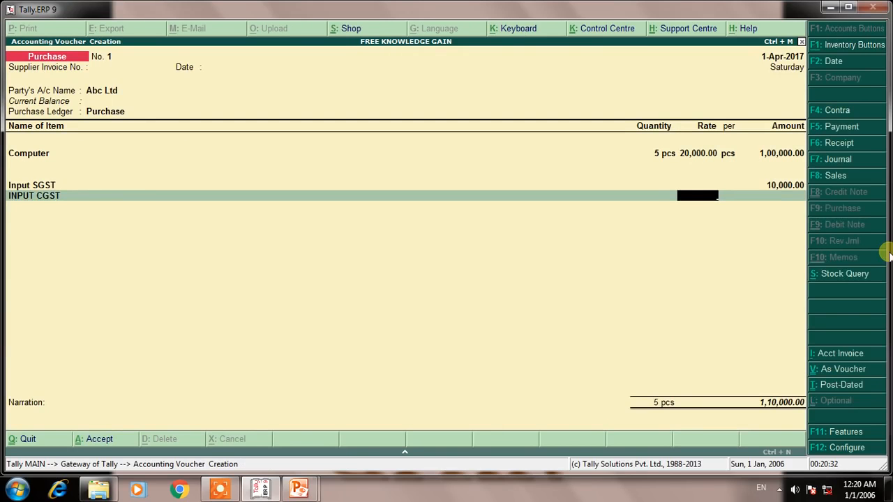
Step: Set the INPUT CGST amount in the purchase voucher to 10,000, leaving its rate blank
key("Return")
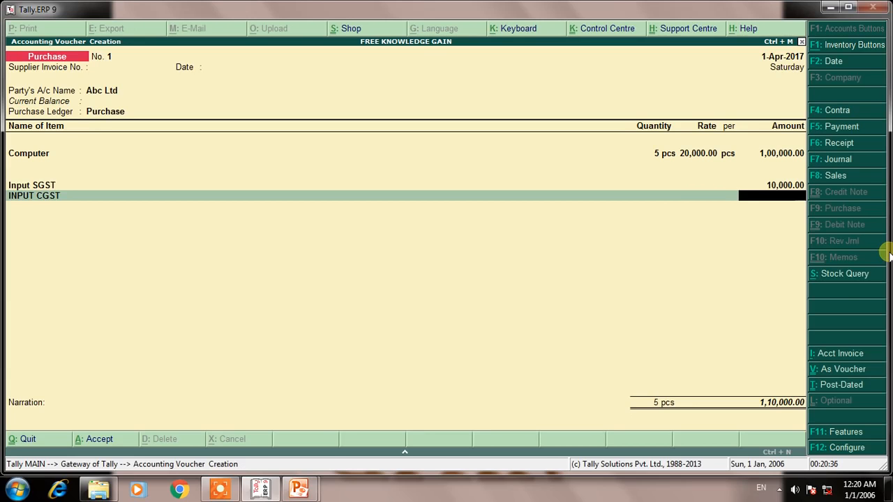
type("10000")
key("Return")
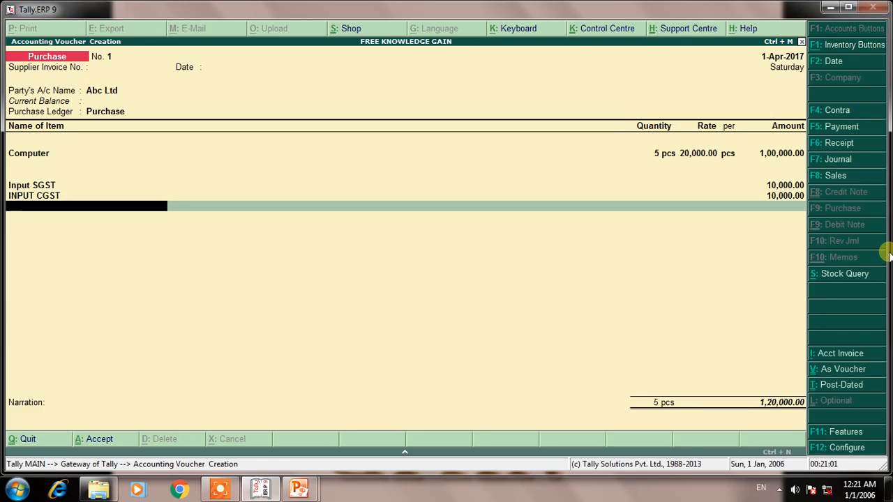
Step: Finish the tax entries and save the purchase voucher without a narration
key("Return")
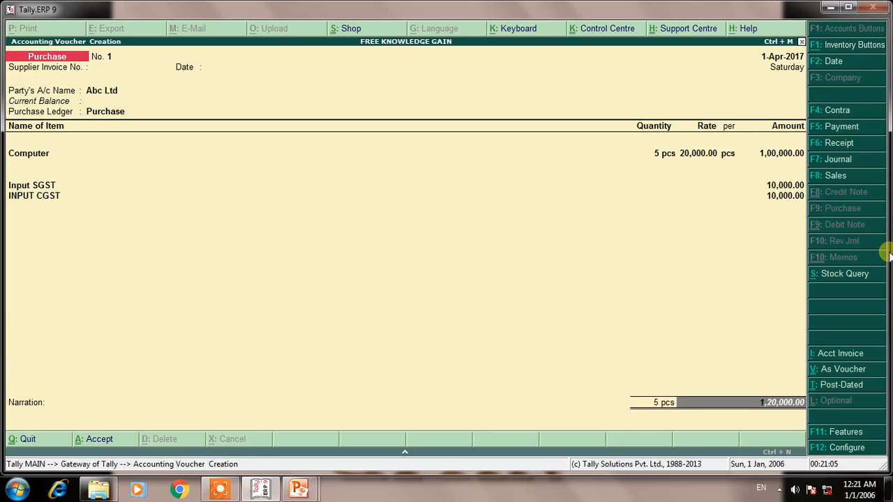
key("Return")
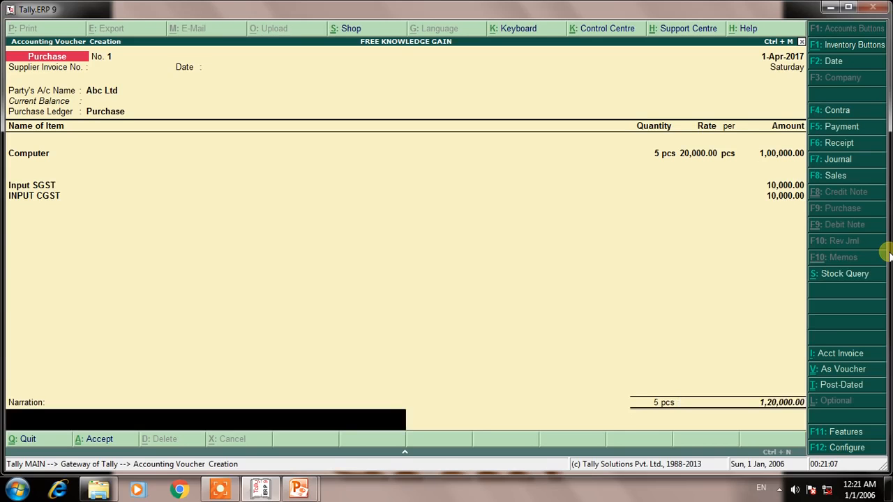
key("Return")
key("Return")
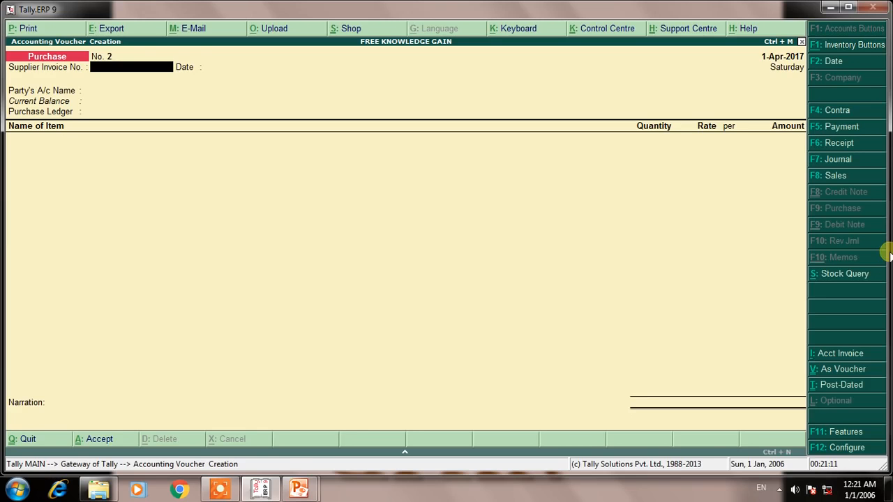
Step: Switch to a sales voucher with no reference and open the creation of a new party ledger
key("F8")
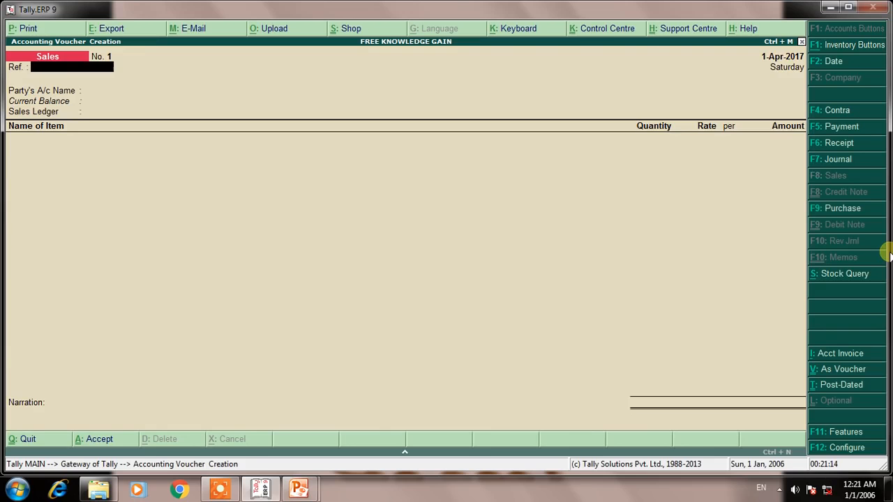
key("Return")
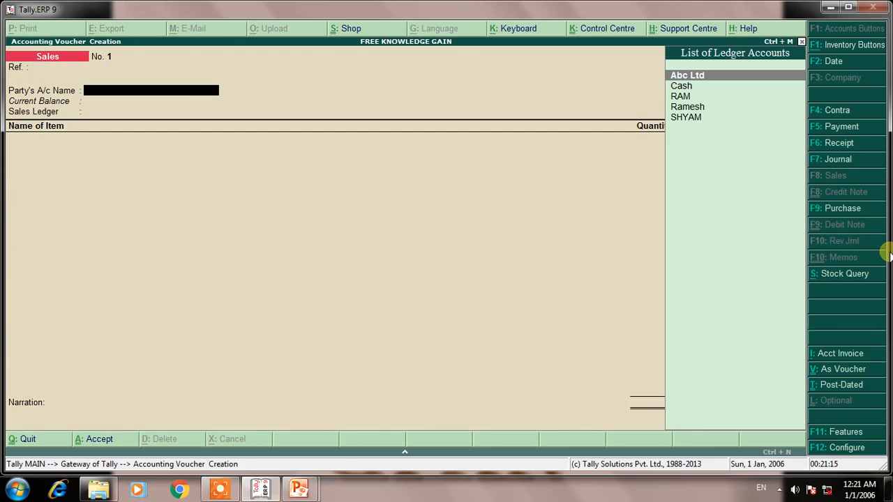
key("alt+c")
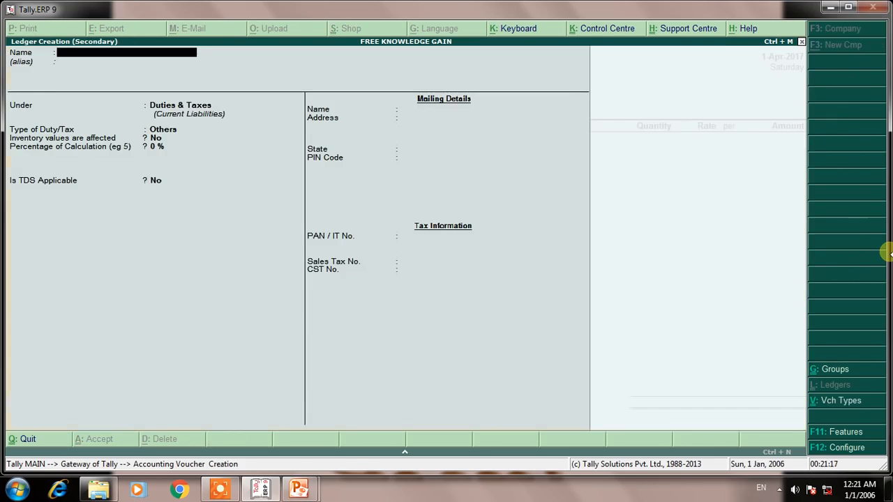
type("RAM")
key("Return")
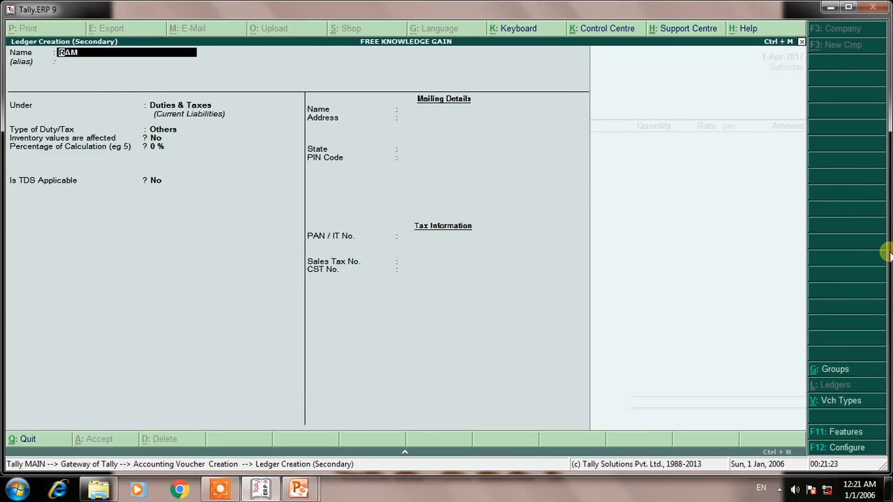
type("SHYAM")
key("Return")
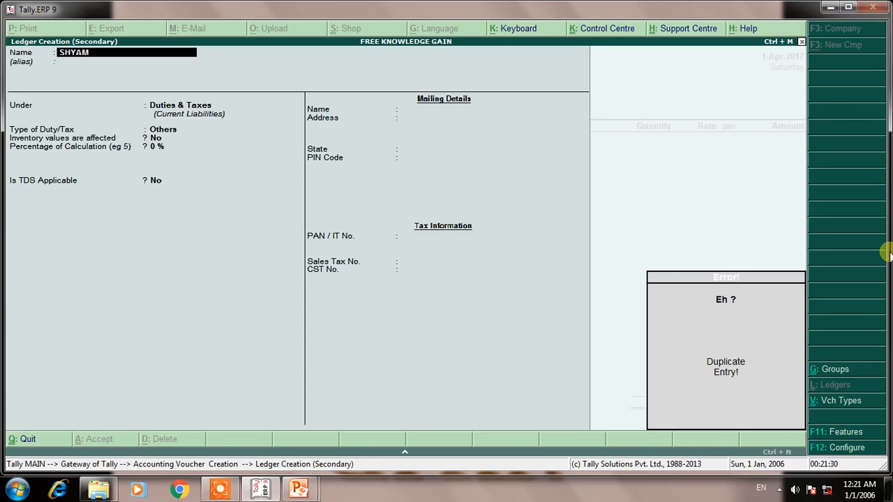
Step: Name the new ledger after the customer, place it under Sundry Debtors and save it as the sales voucher's party account
type("RAJU")
key("Return")
type("SUN")
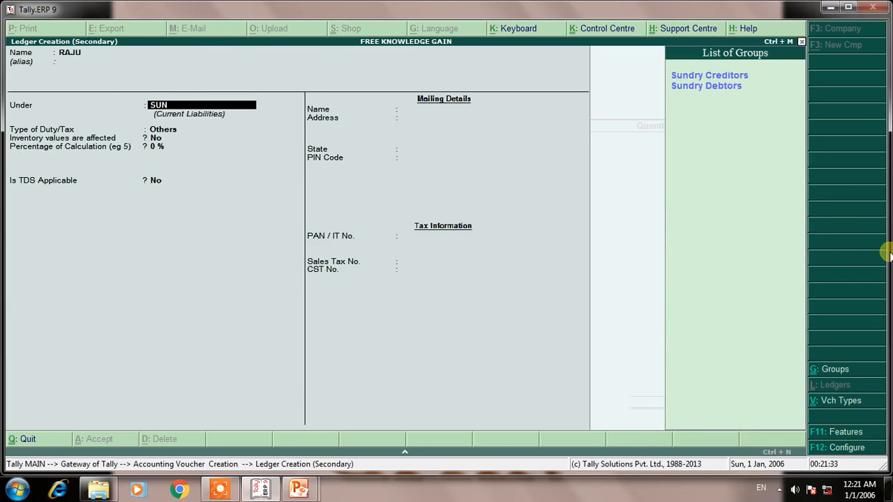
key("Return")
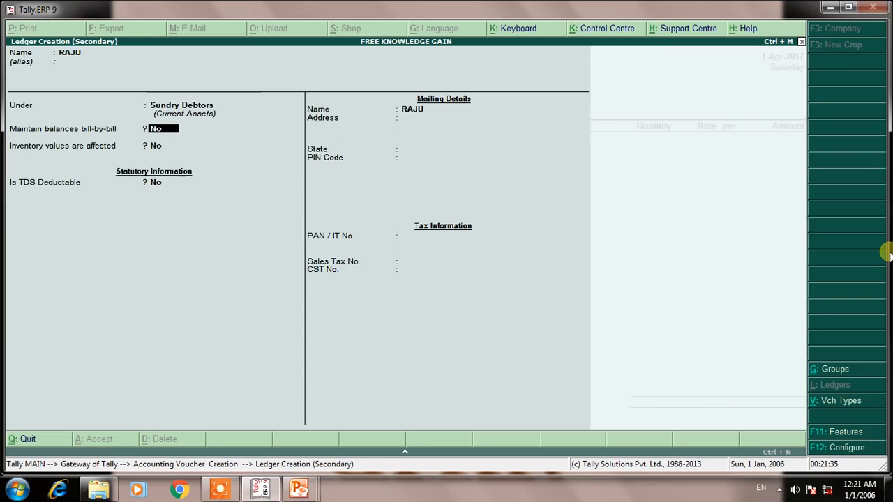
key("ctrl+a")
key("ctrl+a")
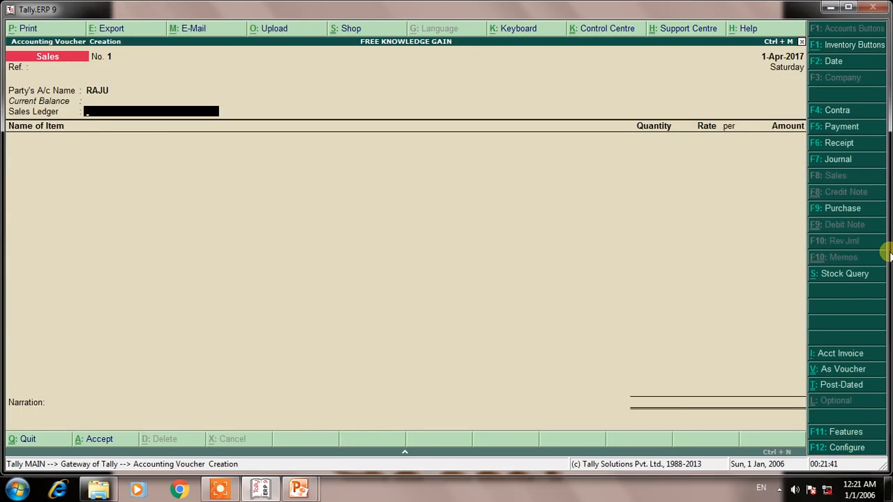
Step: Create a ledger named SALE under Sales Accounts with inventory values affected and use it as the voucher's sales ledger
key("alt+c")
type("SALE")
key("Return")
type("SALE")
key("Return")
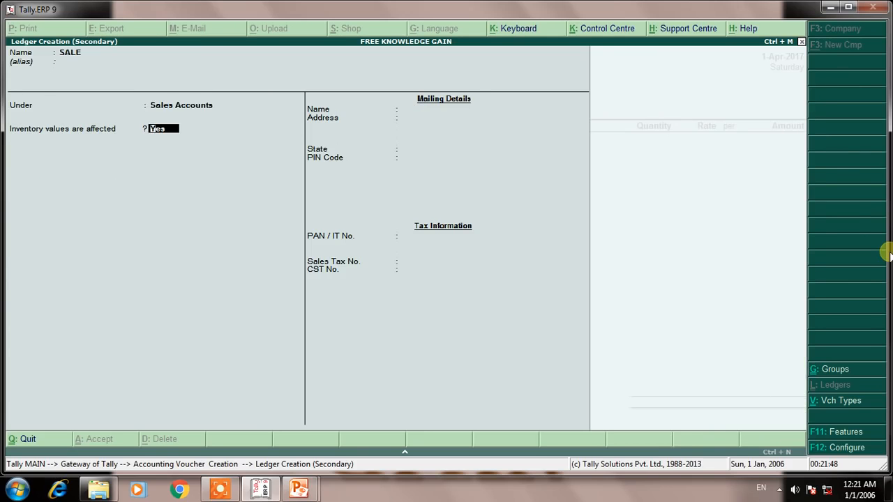
key("ctrl+a")
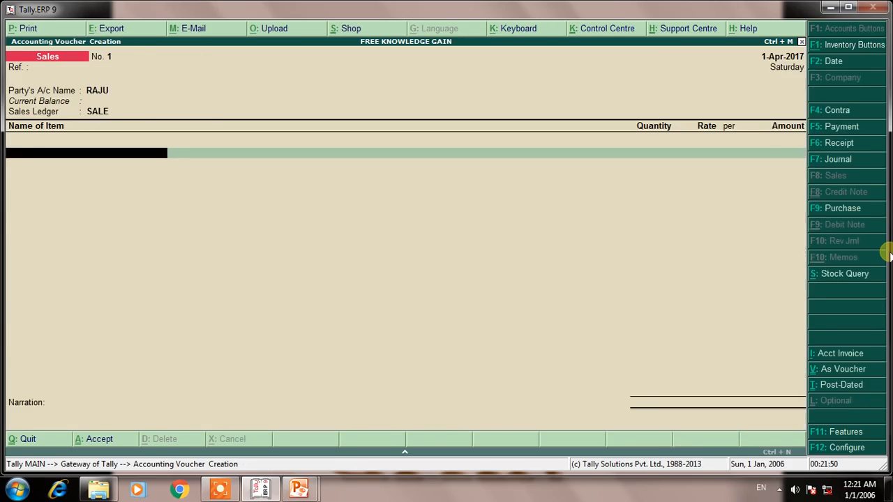
Step: Enter the item Computer with quantity 5 pcs at a rate of 25,000 per pcs and end the voucher's item list
type("COM")
key("Return")
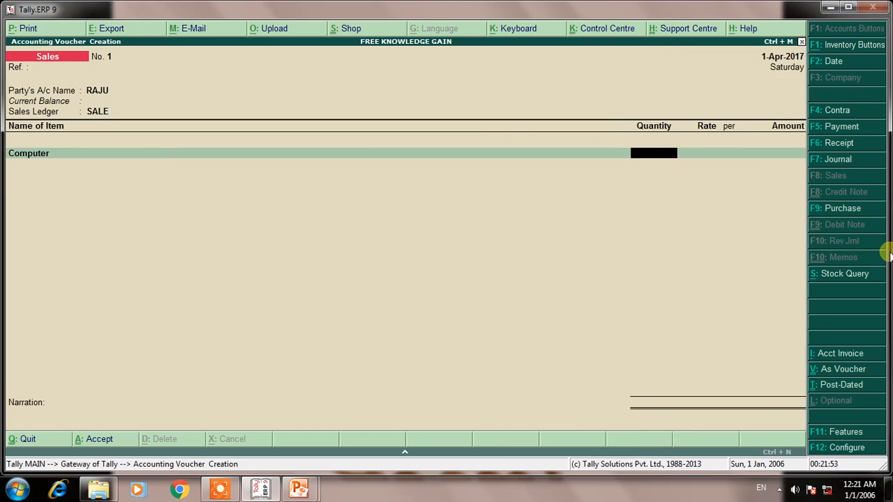
type("5")
key("Return")
type("25000")
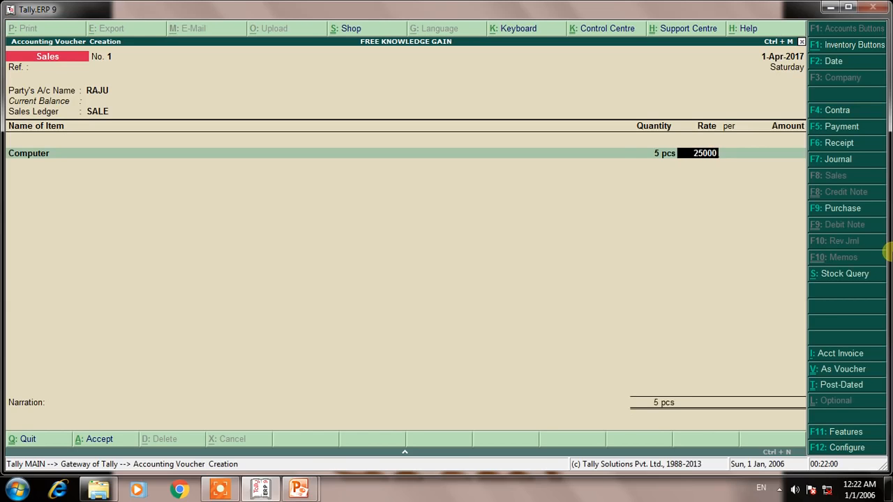
key("Return")
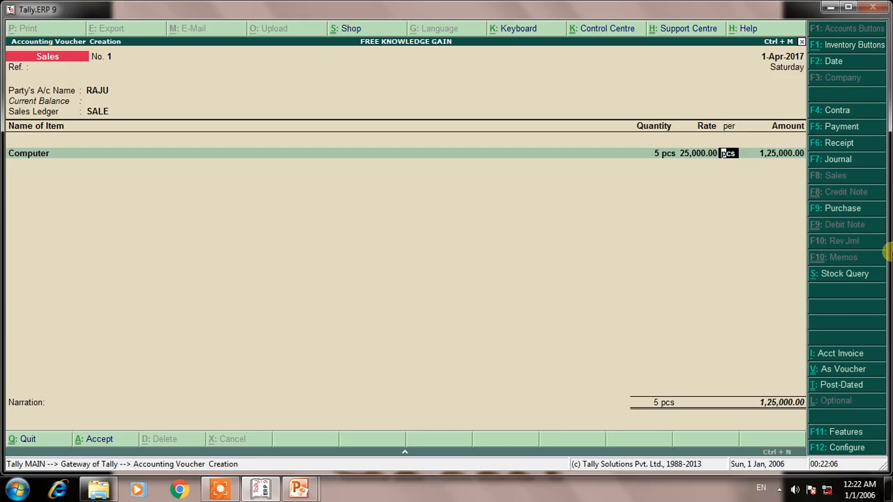
key("Return")
key("Return")
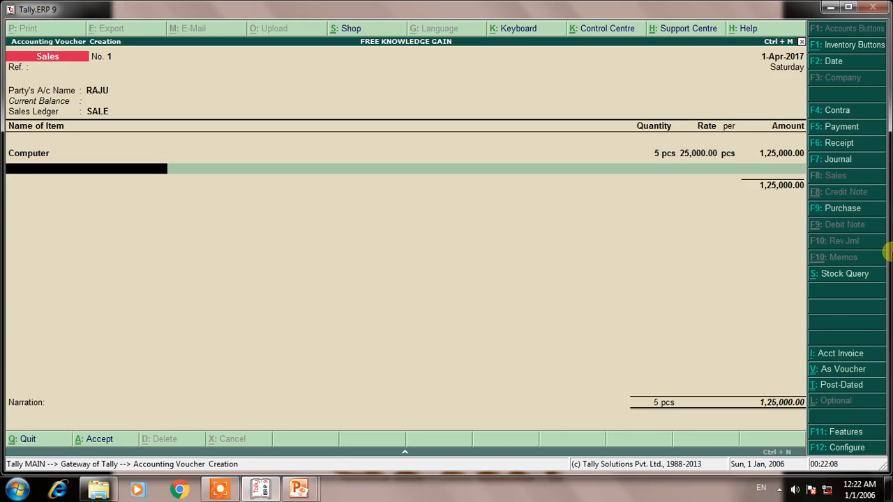
key("Return")
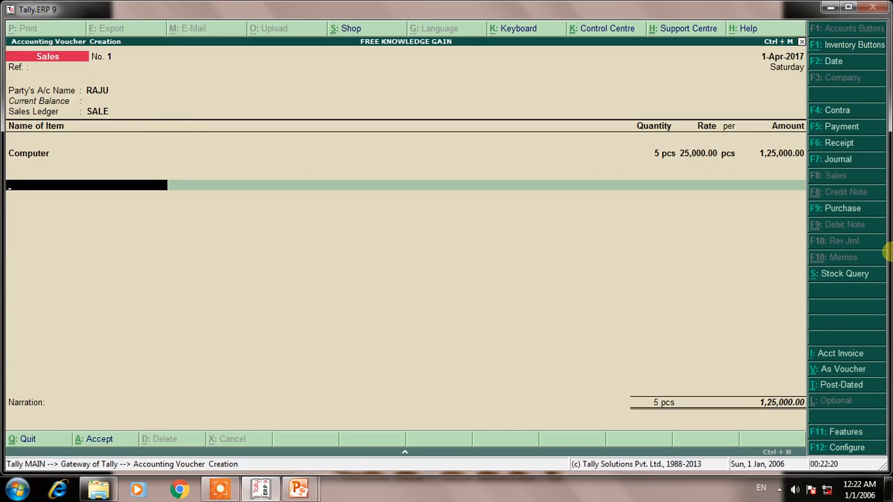
Step: Create an OUTPUT SGST ledger under Duties & Taxes, duty type Others, and enter 12,500 for it in the sales voucher
key("alt+c")
type("OUTPUT")
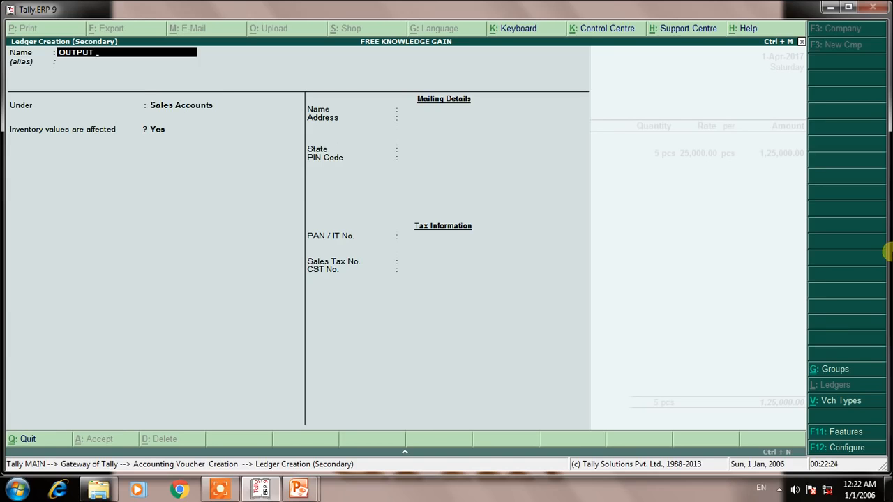
type(" SGST")
key("Return")
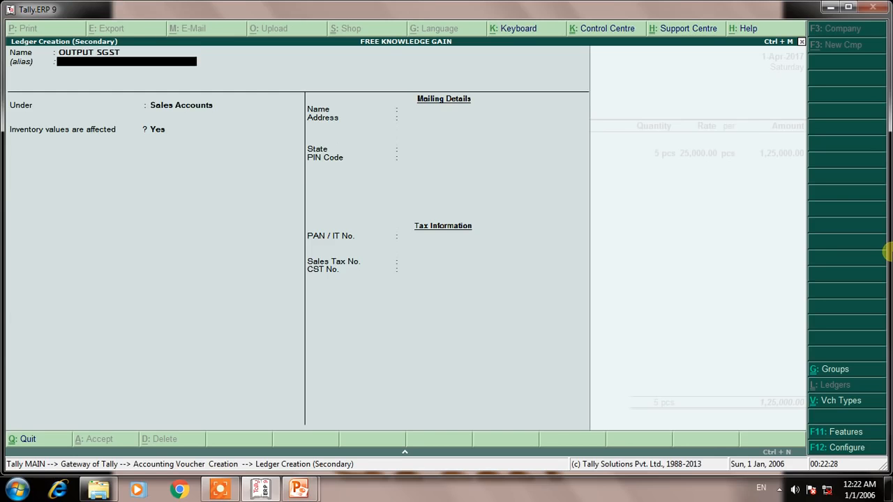
key("Return")
type("tax")
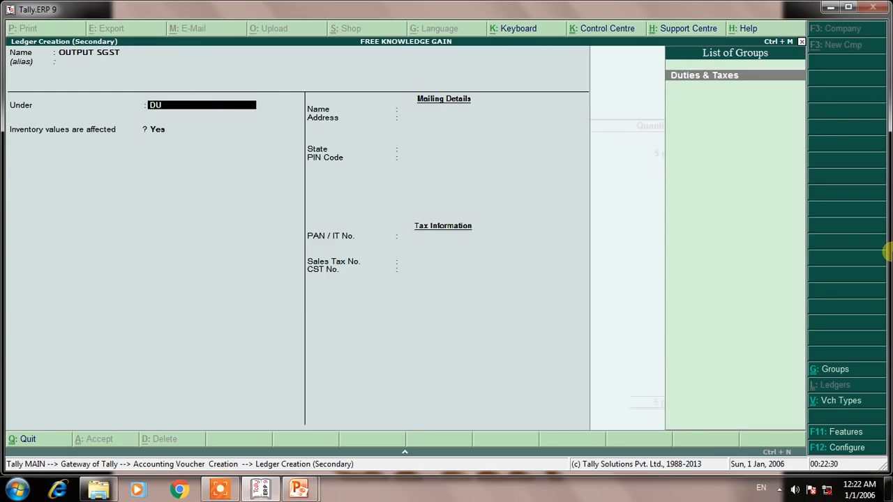
key("Return")
key("Return")
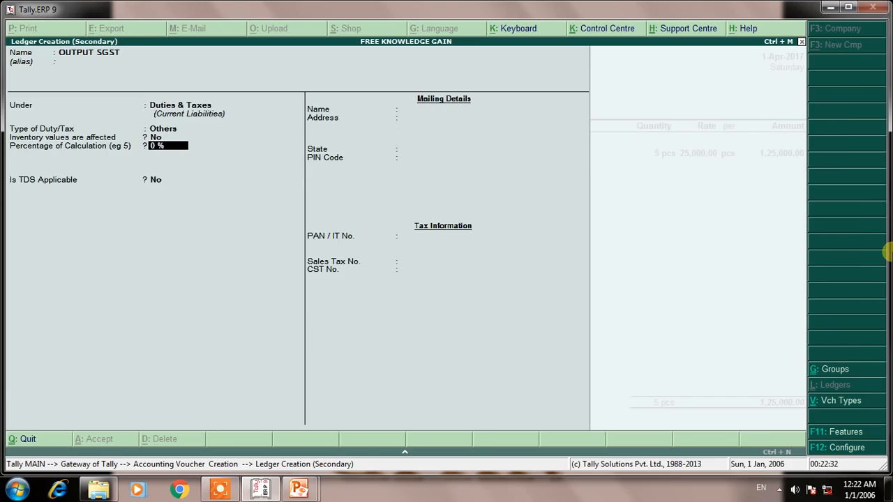
key("ctrl+a")
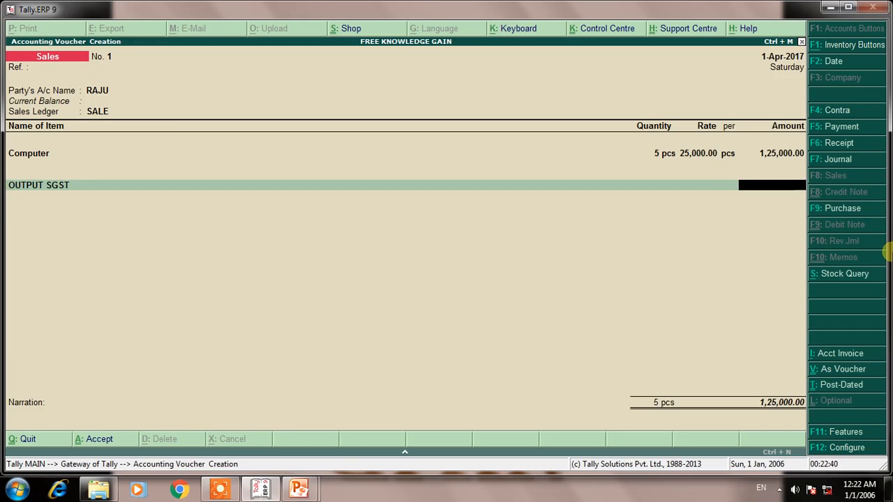
type("12500")
key("Return")
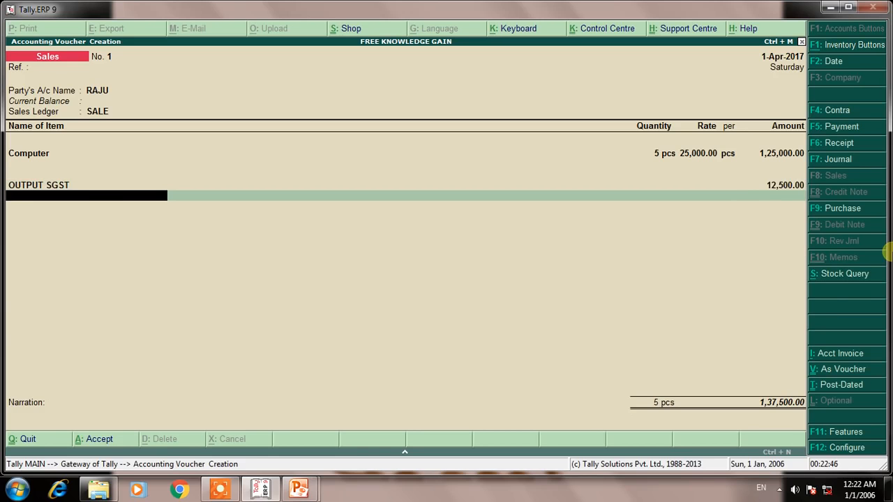
Step: Create an OUTPUT CGST ledger under Duties & Taxes, duty type Others, and enter 12,500 for it in the sales voucher
key("alt+c")
type("OUTPUT")
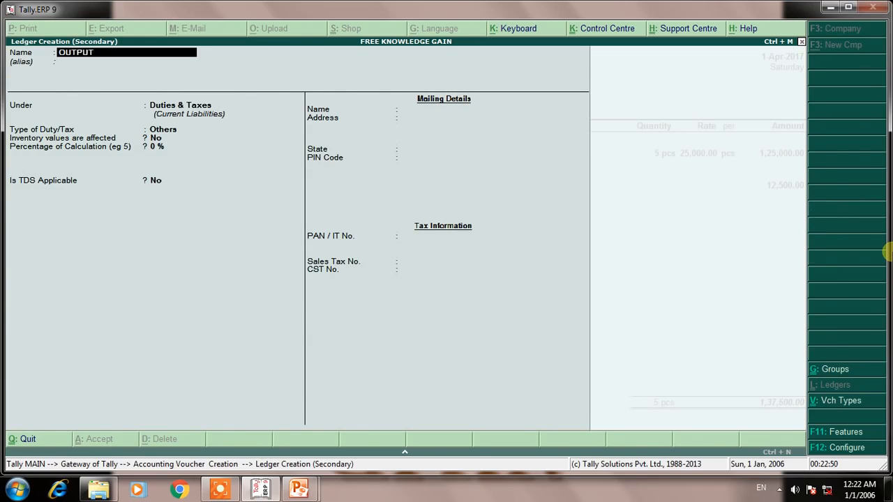
type(" CGST")
key("Return")
key("Return")
key("Return")
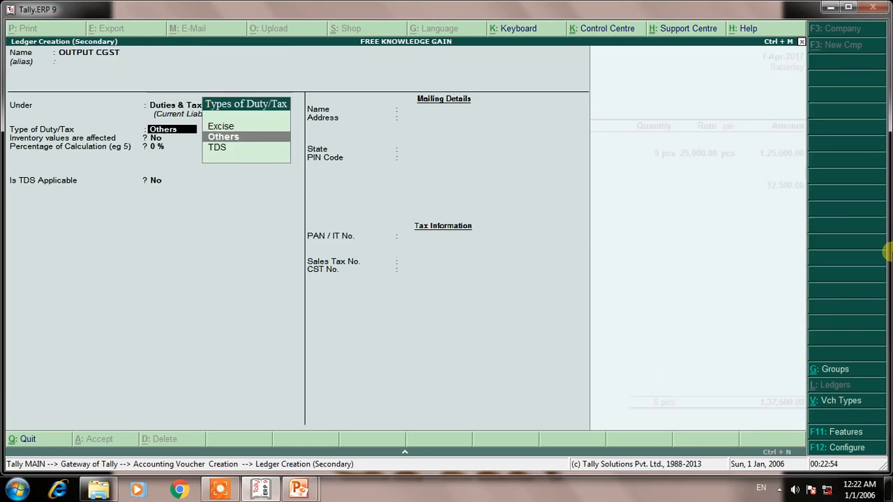
key("Return")
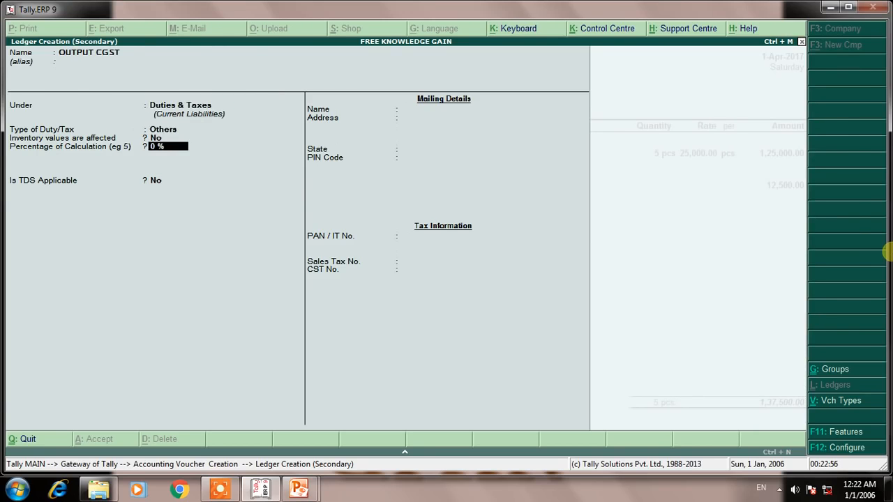
key("ctrl+a")
key("Return")
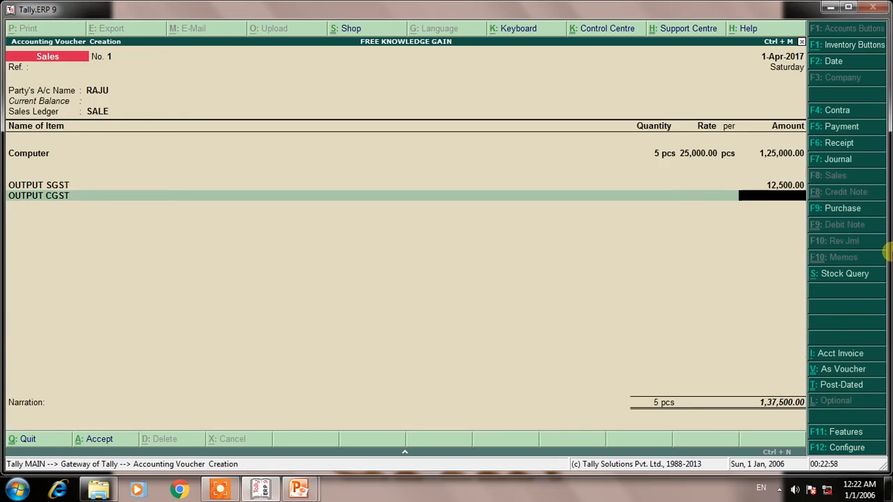
type("12500")
key("Return")
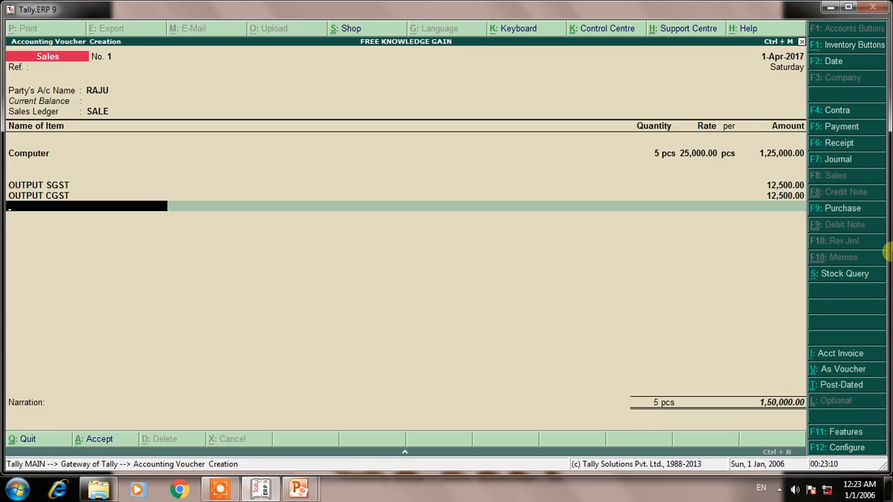
Step: Finish the tax lines and save the sales voucher without a narration
key("Return")
key("Return")
key("Return")
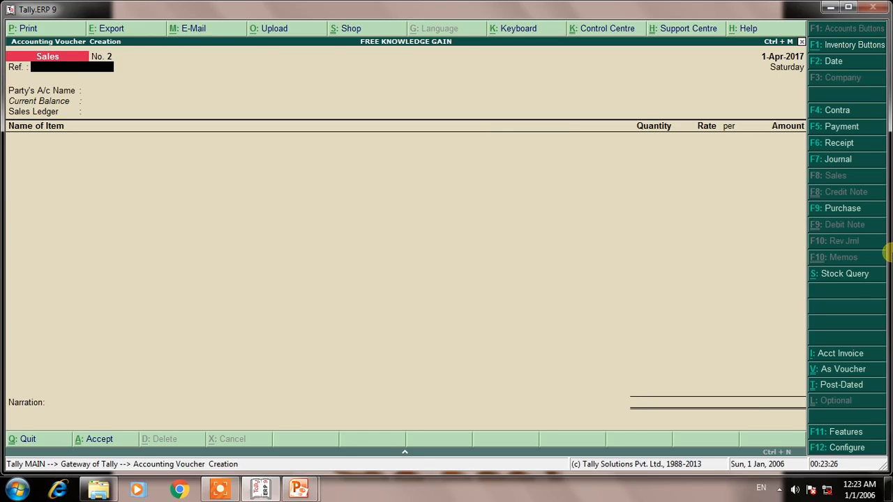
Step: Leave voucher entry and open the Balance Sheet in its detailed view
key("Escape")
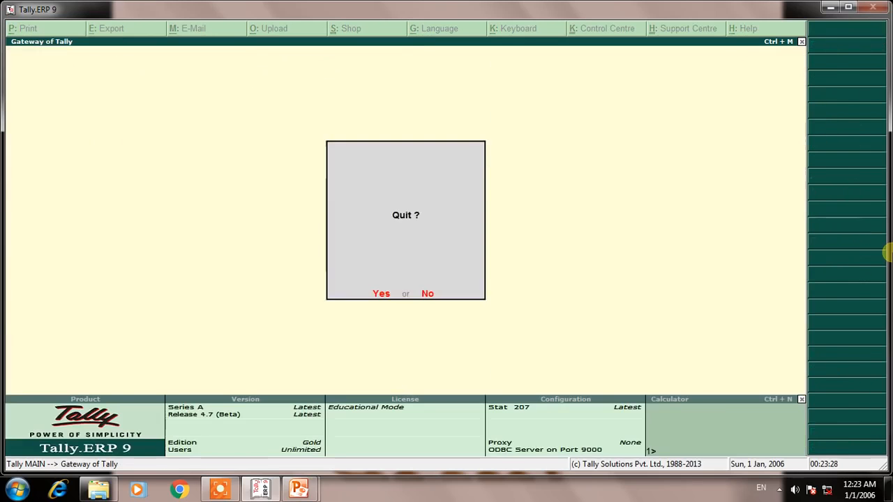
key("Return")
key("b")
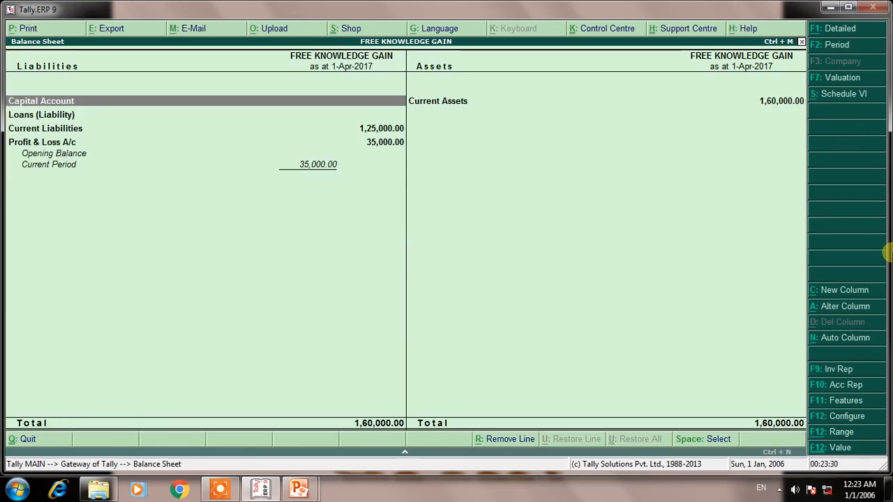
key("alt+F1")
Step: Drill into Duties & Taxes under Current Liabilities and examine the balances of the input and output CGST and SGST ledgers
key("Down")
key("Down")
key("Down")
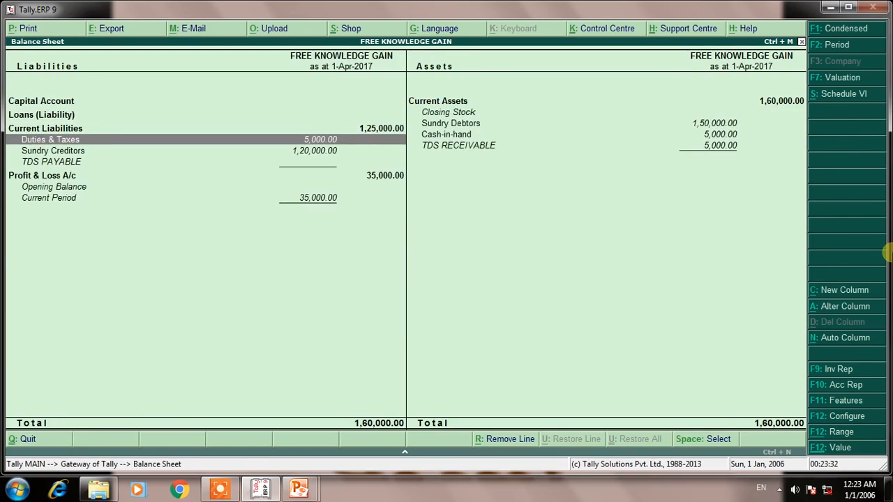
key("Return")
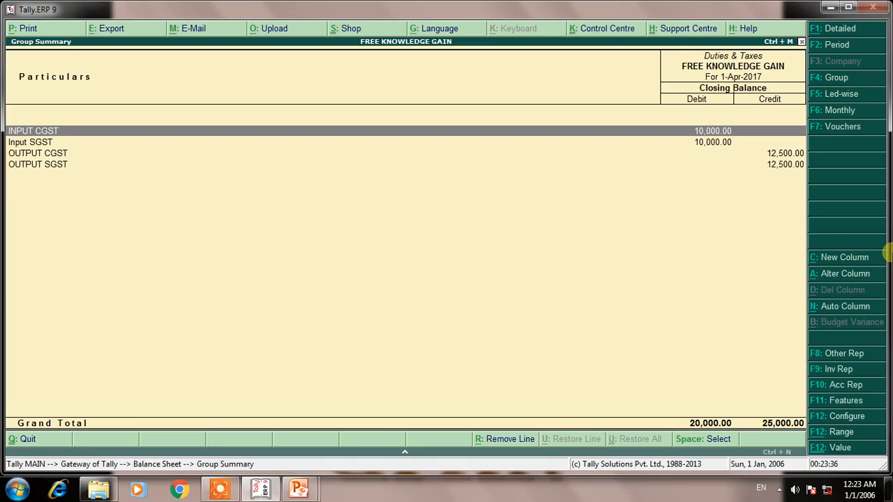
key("Down")
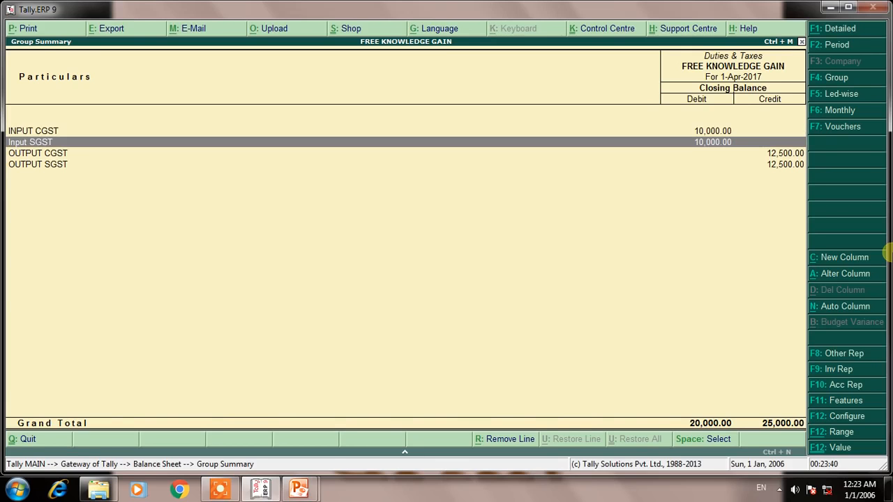
key("Down")
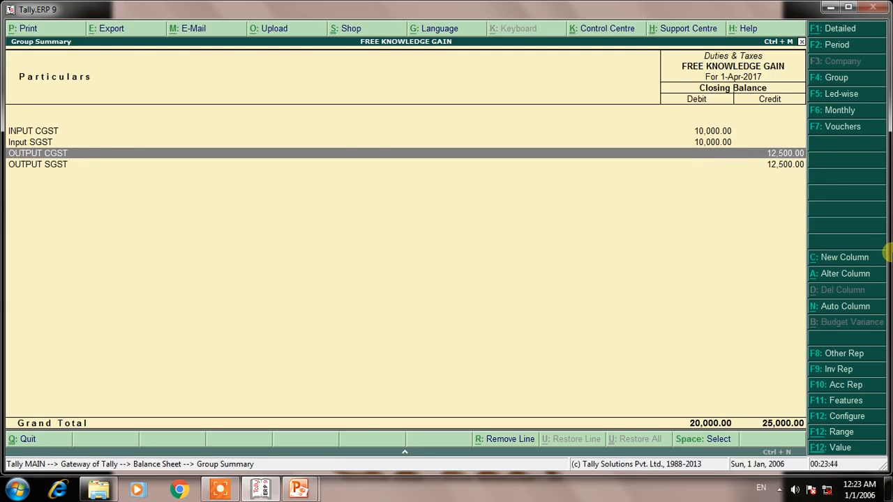
key("Down")
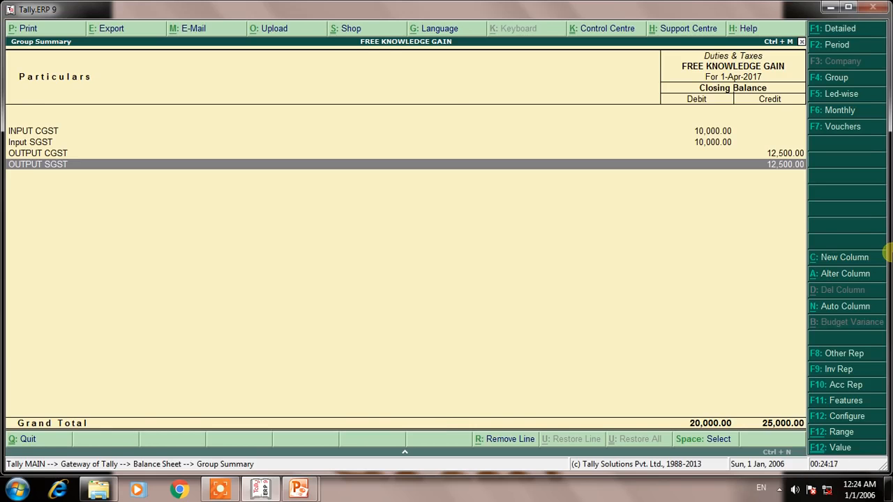
Step: Leave the reports and open a new Payment voucher in accounting voucher entry
key("Escape")
key("Escape")
key("Escape")
key("Escape")
key("v")
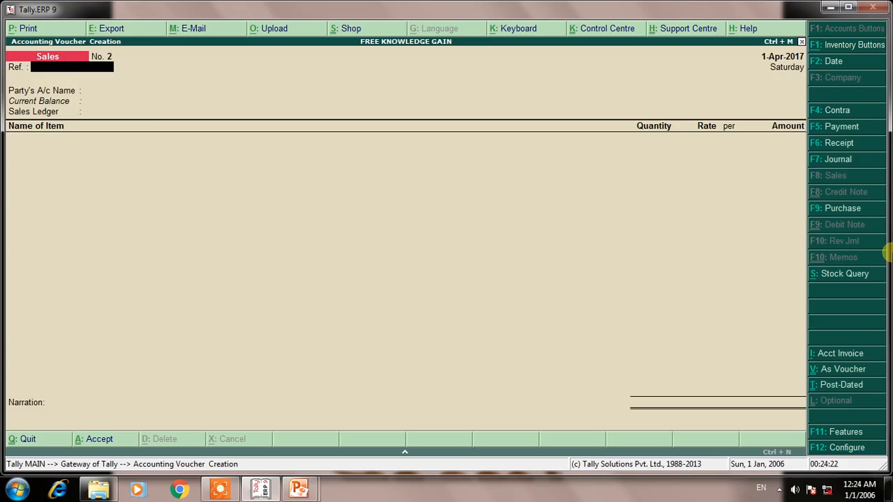
key("F7")
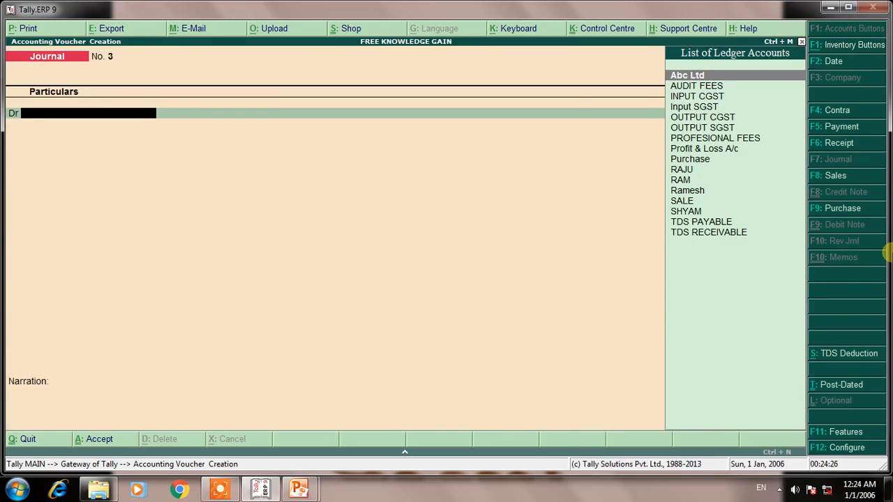
key("F5")
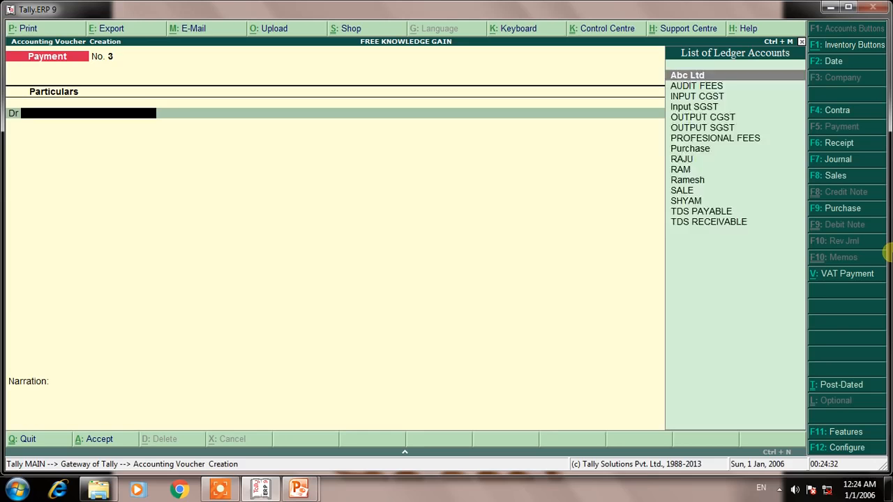
Step: Debit the OUTPUT SGST ledger with 12,500 in the payment voucher
type("OUT")
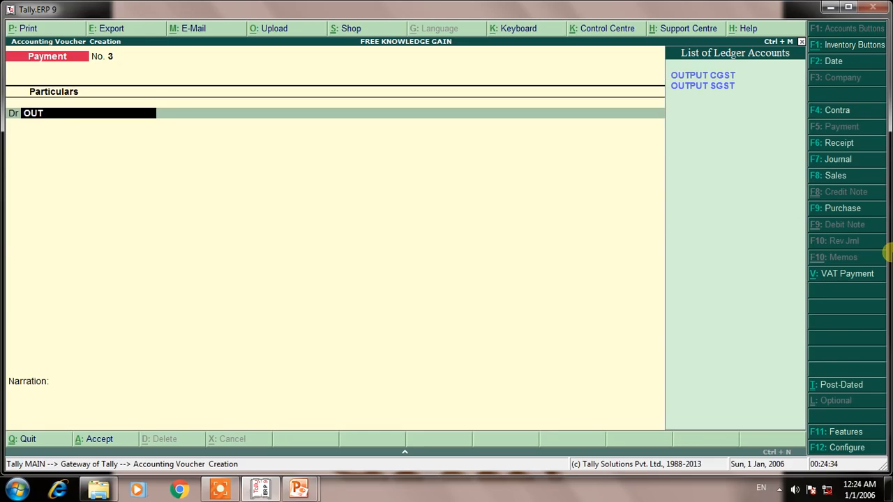
key("Down")
key("Return")
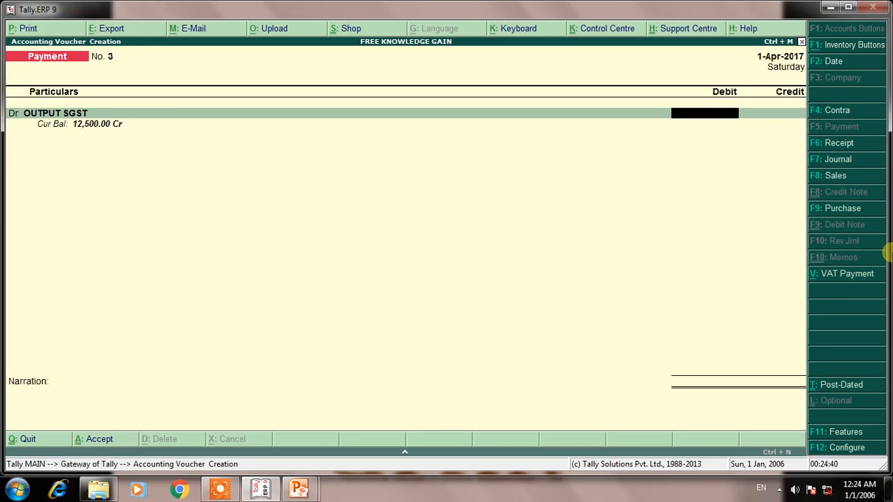
type("125000")
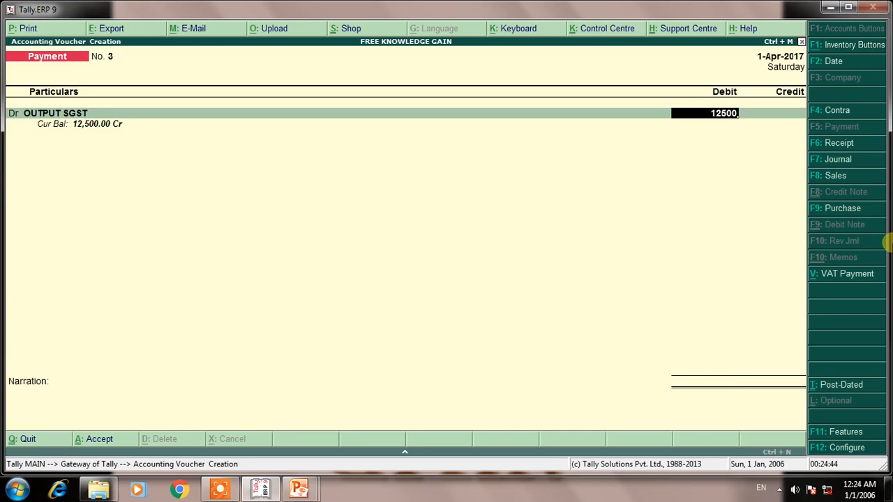
key("Return")
Step: Add a second debit line for OUTPUT CGST with 12,500 and start a credit line in the payment voucher
type("D")
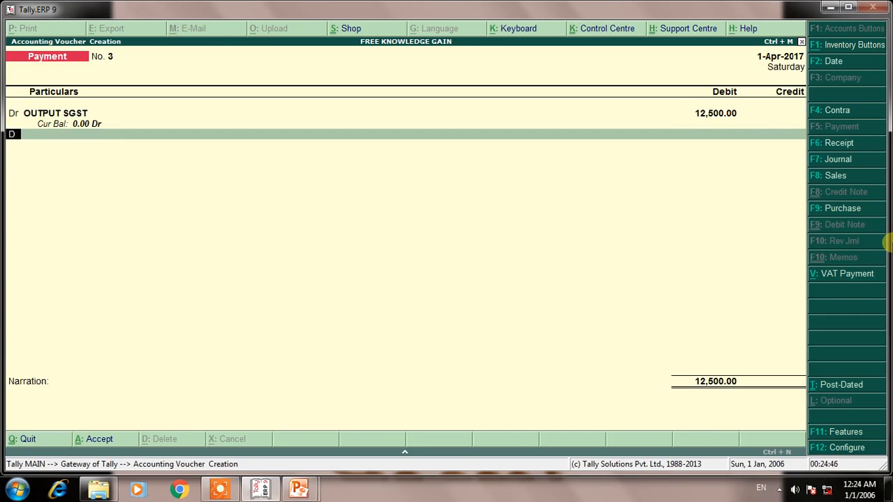
type("R")
key("Return")
type("OUT")
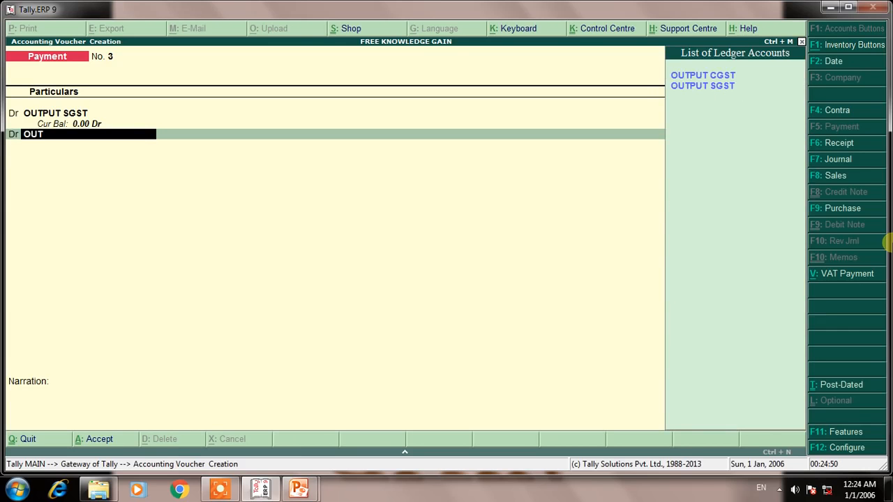
key("Return")
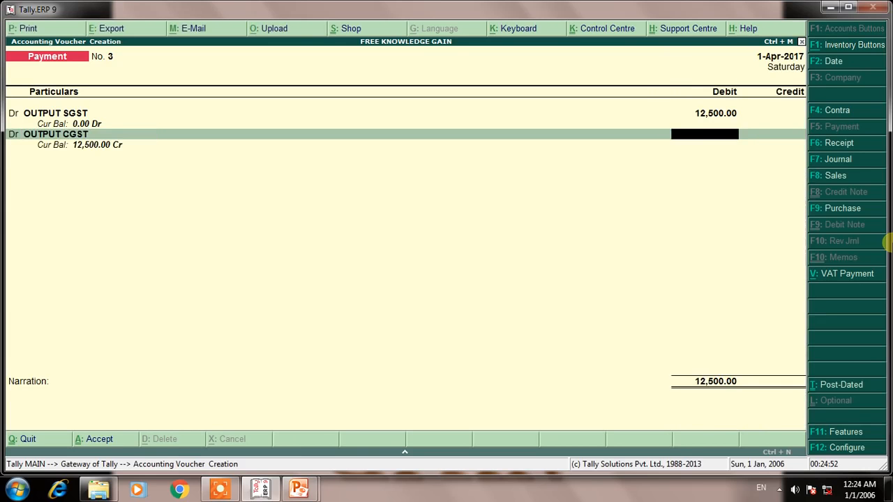
type("12500")
key("Return")
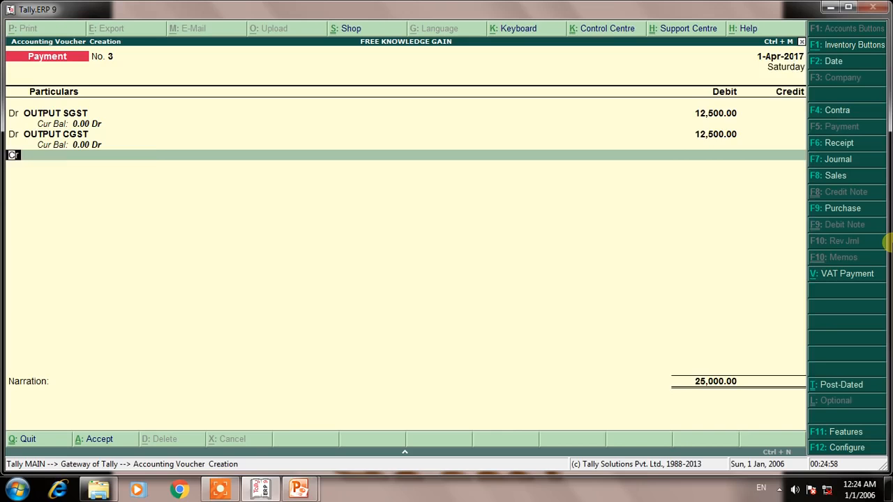
key("Return")
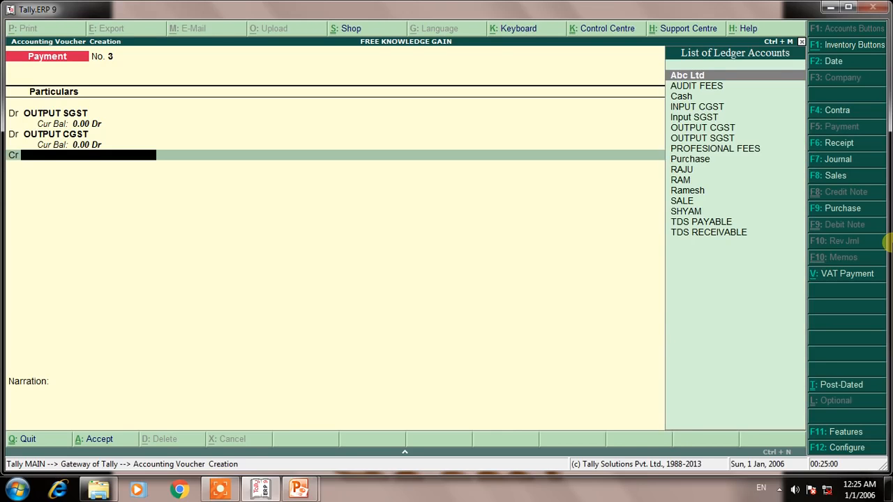
Step: Credit the Input SGST ledger with 10,000 in the payment voucher
type("INP")
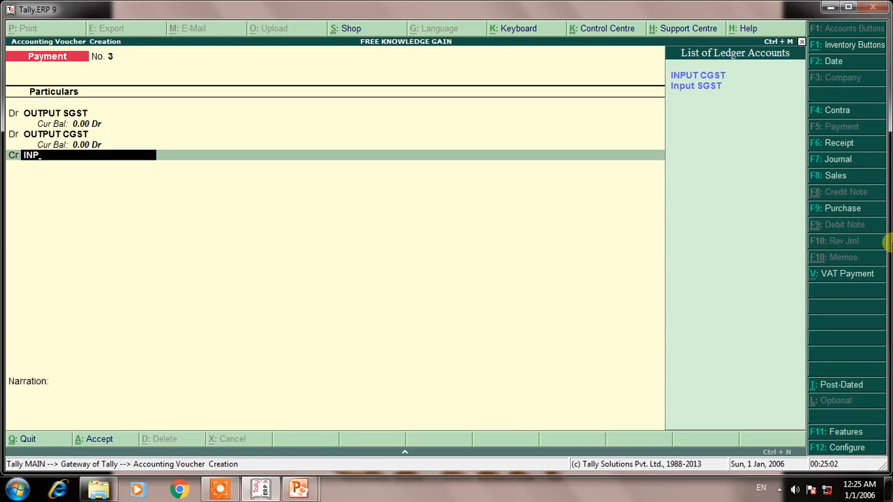
key("Down")
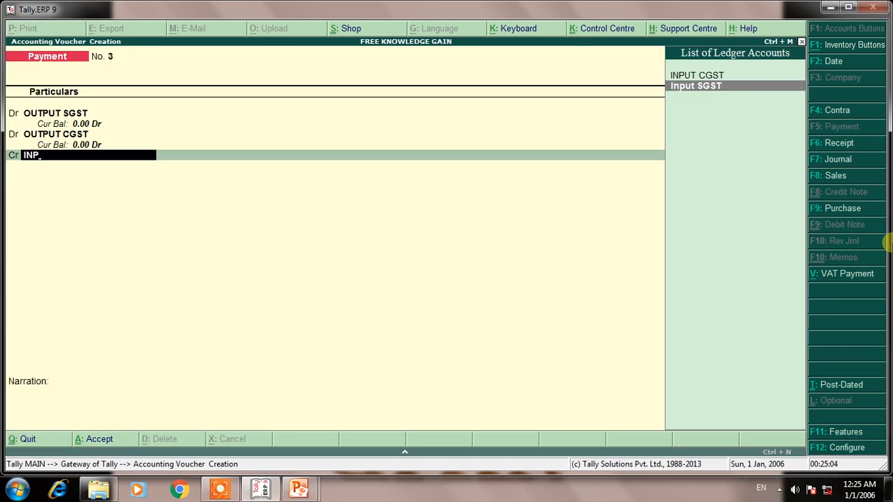
key("Return")
type("10000")
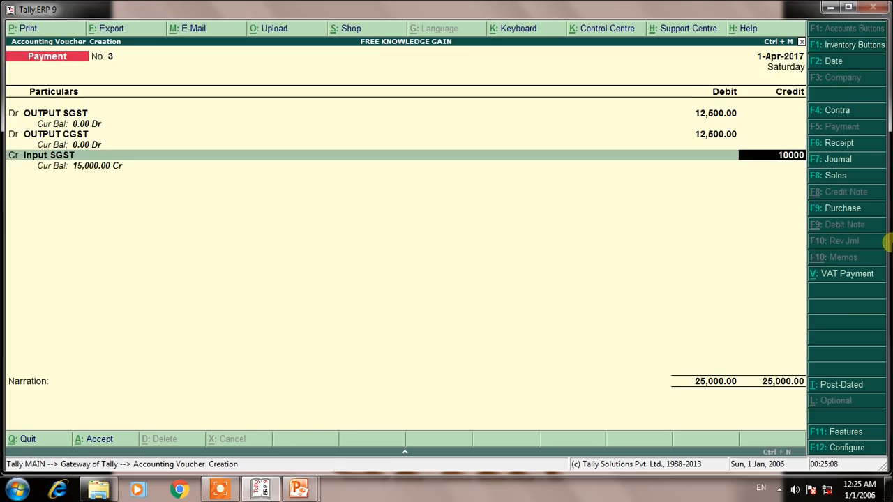
key("Return")
Step: Add a second credit line for INPUT CGST with 10,000 in the payment voucher
key("Return")
type("INPU")
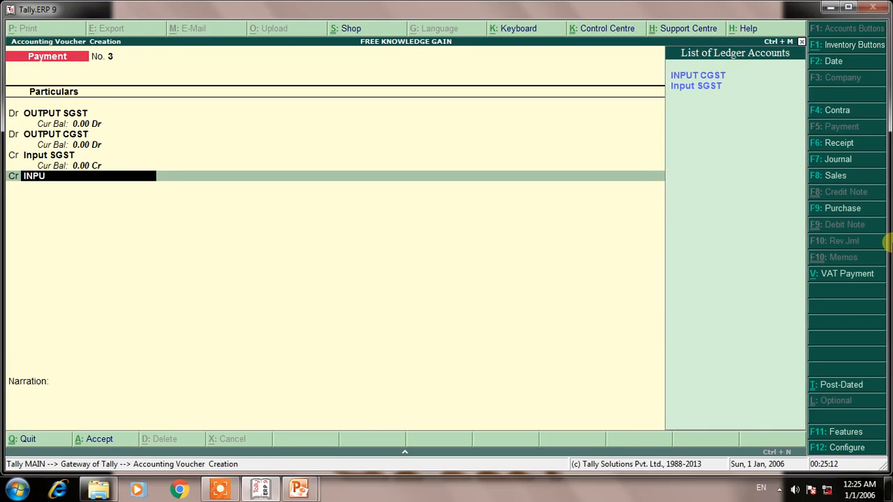
key("Return")
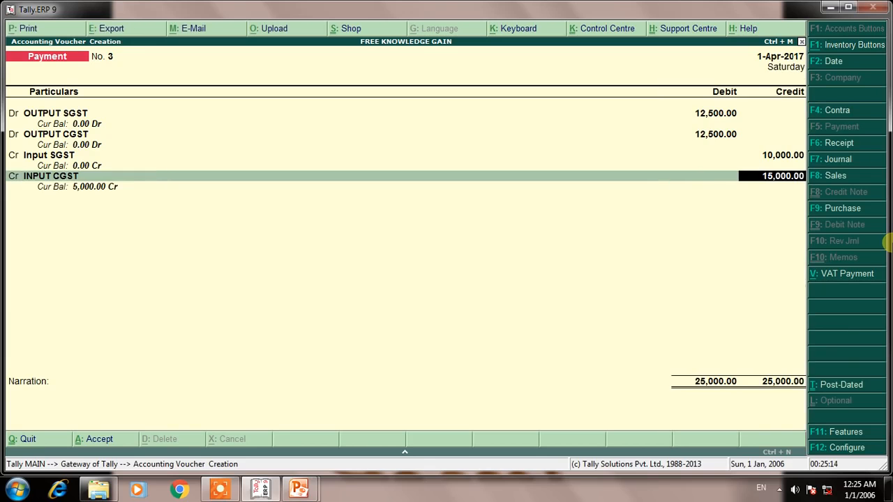
type("10000")
key("Return")
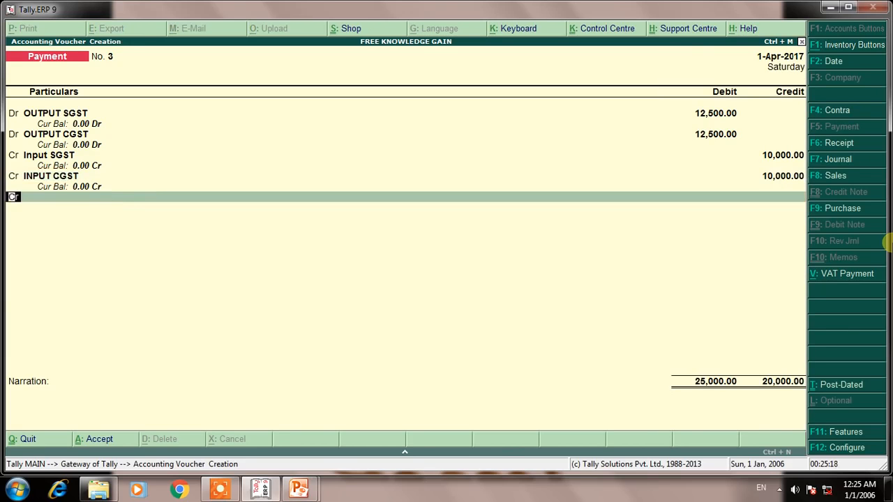
Step: Create a new ledger named BANK under the Bank Accounts group from within the payment voucher
key("alt+c")
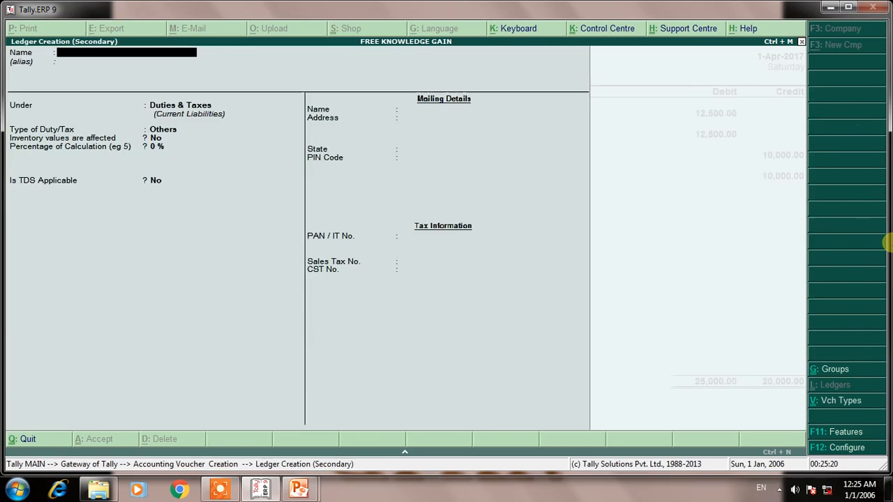
type("BANK")
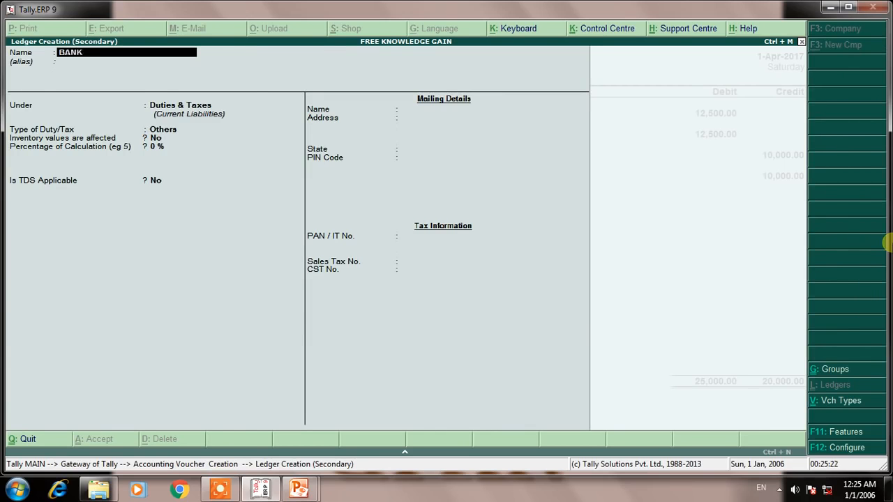
key("Return")
type("BANK")
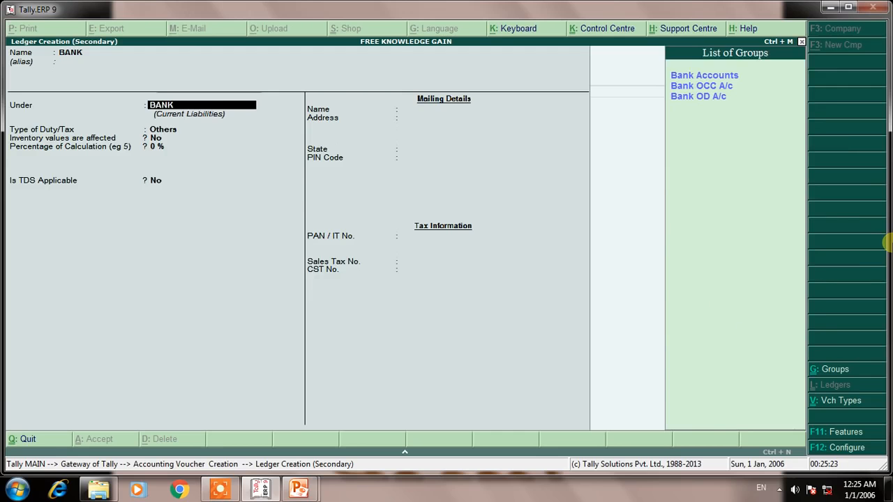
key("Return")
key("ctrl+a")
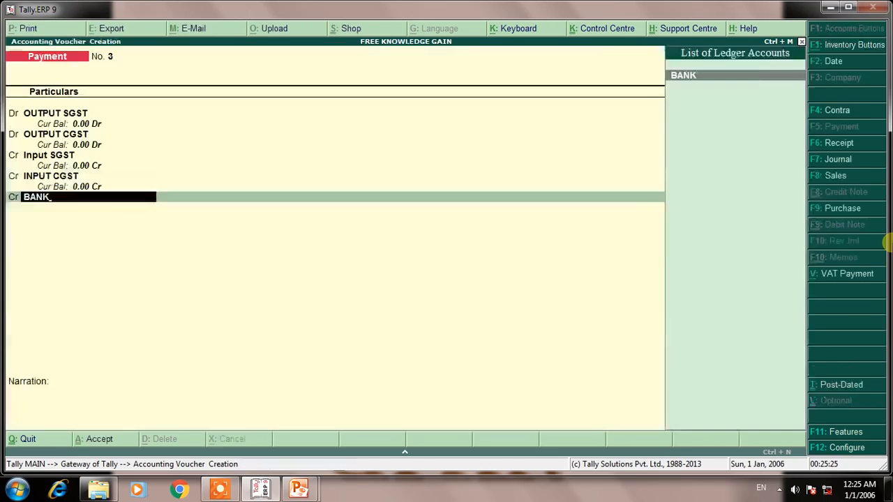
Step: Credit the BANK ledger with 5,000 and accept its bank allocation as a cheque favouring OUTPUT SGST
key("Return")
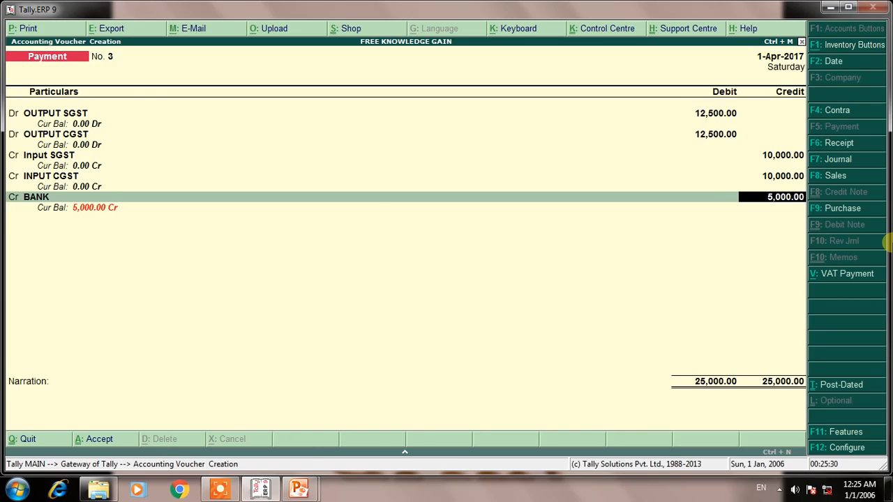
key("Return")
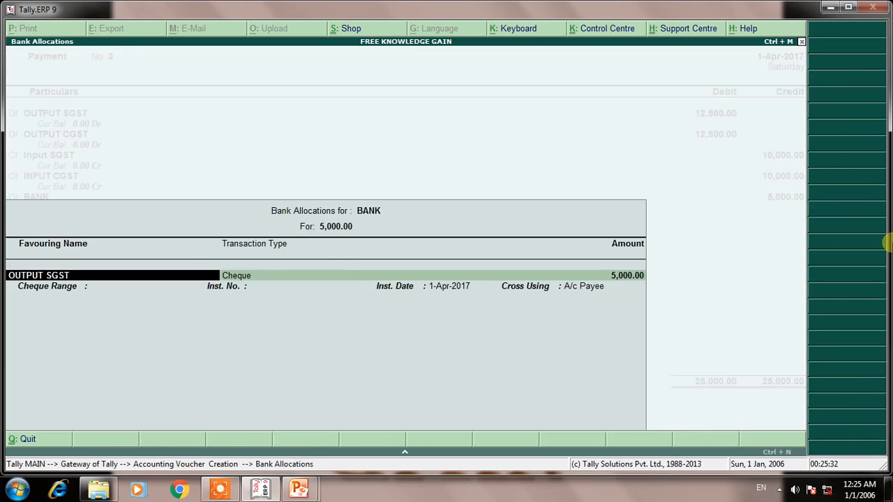
key("Return")
key("ctrl+a")
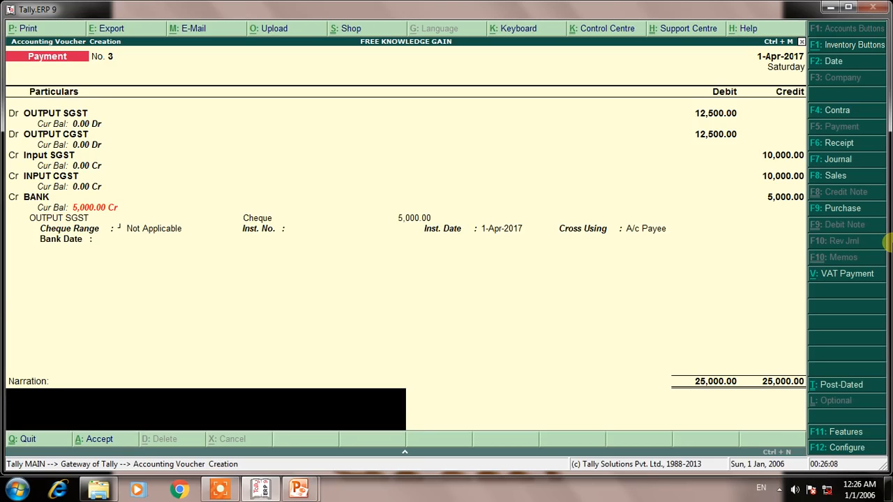
Step: Save the payment voucher without a narration and return to the Gateway of Tally
key("Return")
key("Return")
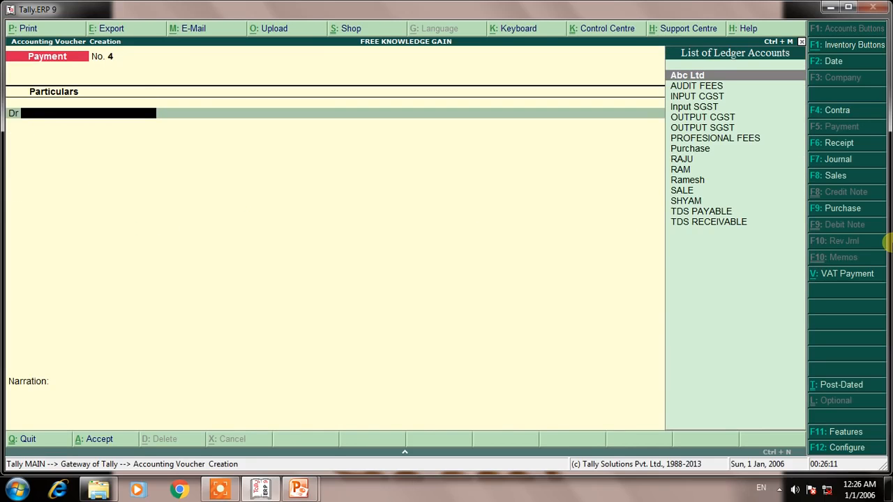
key("Escape")
key("Return")
key("Escape")
key("Escape")
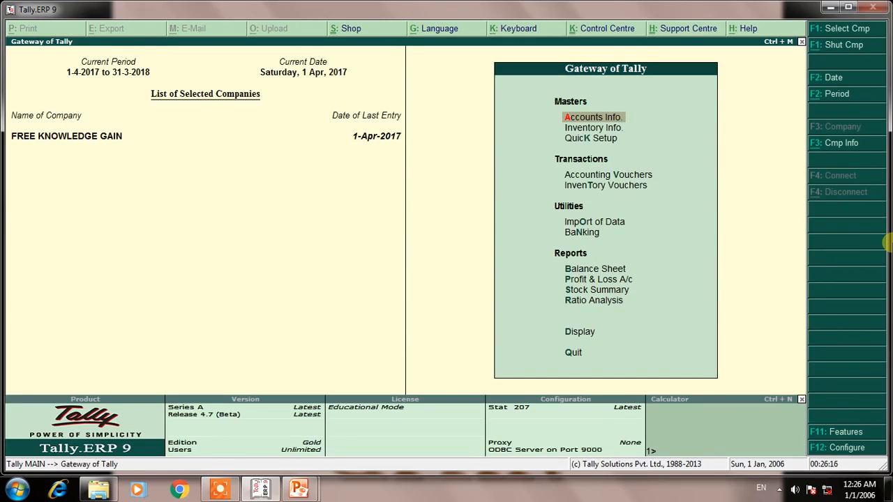